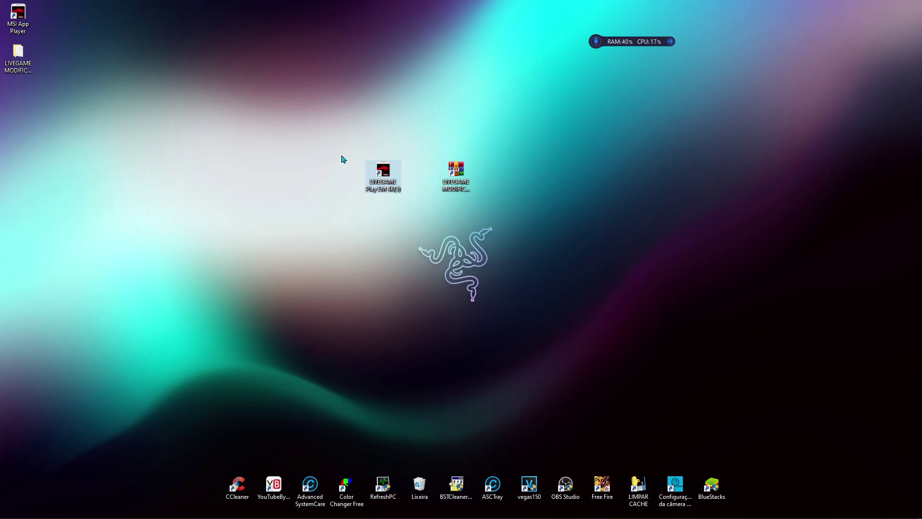
{"action": "left_click_drag", "start_coordinate": [336, 138], "coordinate": [524, 219]}
{"action": "left_click_drag", "start_coordinate": [336, 138], "coordinate": [509, 193]}
{"action": "left_click_drag", "start_coordinate": [355, 148], "coordinate": [509, 214]}
{"action": "mouse_move", "coordinate": [356, 134]}
{"action": "left_mouse_down"}
{"action": "mouse_move", "coordinate": [469, 157]}
{"action": "mouse_move", "coordinate": [434, 179]}
{"action": "mouse_move", "coordinate": [447, 183]}
{"action": "left_mouse_up"}
{"action": "left_click_drag", "start_coordinate": [352, 148], "coordinate": [484, 209]}
{"action": "left_click_drag", "start_coordinate": [349, 141], "coordinate": [494, 205]}
{"action": "left_click_drag", "start_coordinate": [356, 144], "coordinate": [499, 206]}
{"action": "left_click", "coordinate": [379, 137]}
{"action": "left_click_drag", "start_coordinate": [370, 147], "coordinate": [412, 201]}
{"action": "left_click", "coordinate": [414, 189]}
{"action": "left_click_drag", "start_coordinate": [345, 140], "coordinate": [524, 210]}
{"action": "left_click_drag", "start_coordinate": [325, 139], "coordinate": [447, 190]}
{"action": "left_click_drag", "start_coordinate": [350, 139], "coordinate": [463, 200]}
{"action": "left_click", "coordinate": [384, 141]}
{"action": "left_click_drag", "start_coordinate": [341, 140], "coordinate": [360, 139]}
{"action": "left_click", "coordinate": [360, 142]}
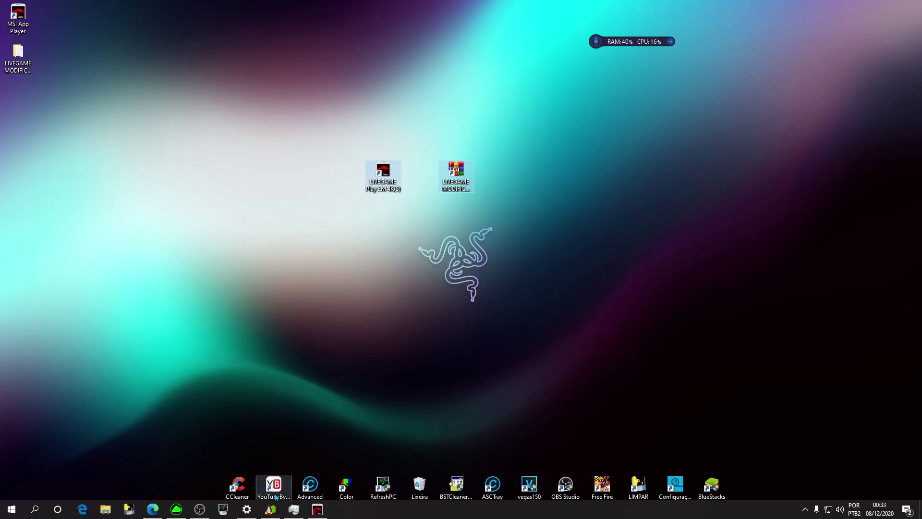
{"action": "left_click", "coordinate": [205, 487]}
{"action": "left_click", "coordinate": [199, 509]}
{"action": "left_click", "coordinate": [200, 509]}
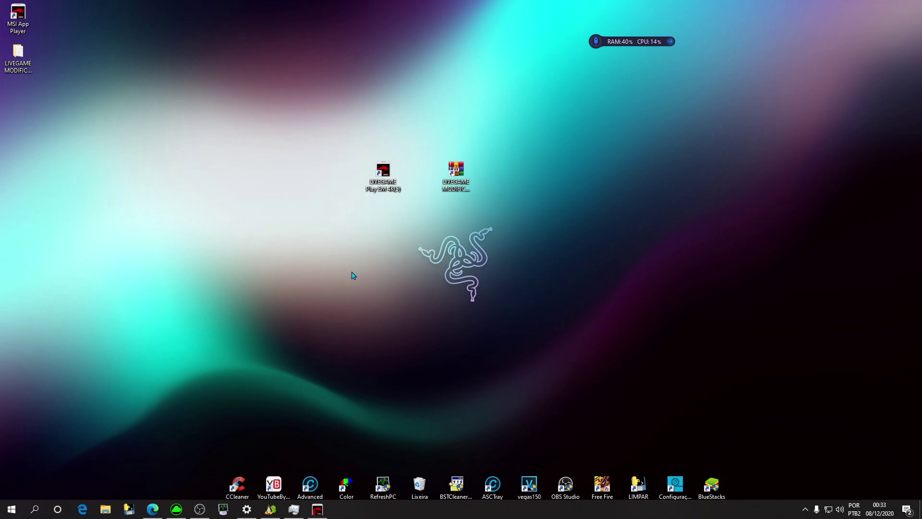
{"action": "left_click_drag", "start_coordinate": [303, 318], "coordinate": [395, 399]}
{"action": "left_click_drag", "start_coordinate": [329, 290], "coordinate": [509, 360]}
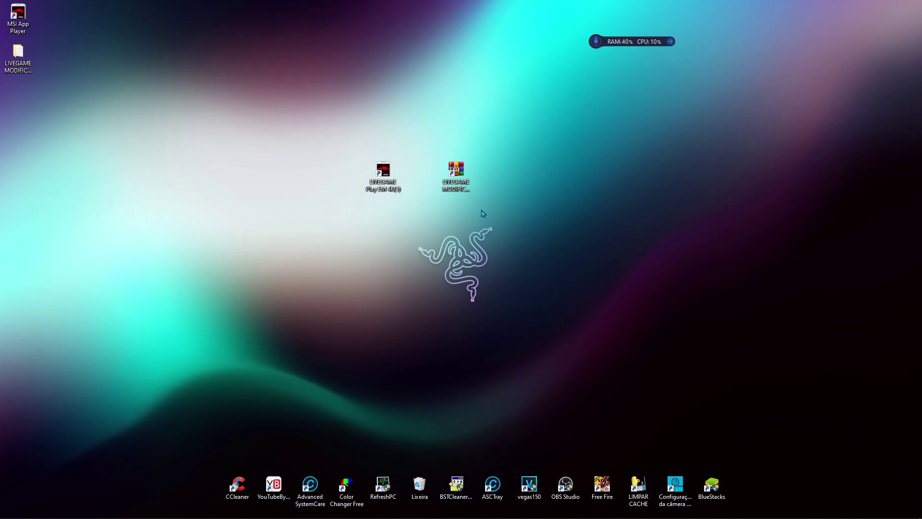
{"action": "left_click_drag", "start_coordinate": [313, 135], "coordinate": [524, 239]}
Open the LIVEGAME MODIFICADORIi.rar archive and choose Área de Trabalho as the extraction destination for its folder, leaving the archive closed
{"action": "left_click", "coordinate": [457, 172]}
{"action": "right_click", "coordinate": [456, 169]}
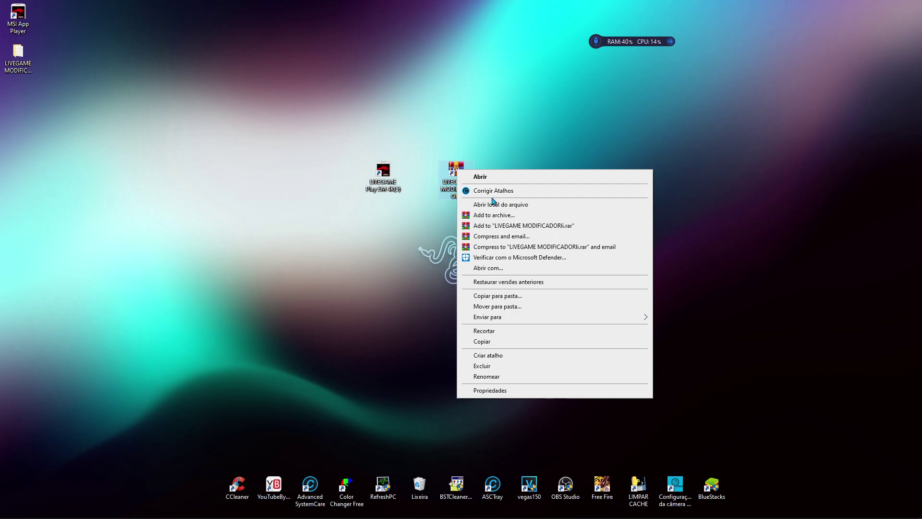
{"action": "left_click", "coordinate": [465, 171]}
{"action": "double_click", "coordinate": [465, 172]}
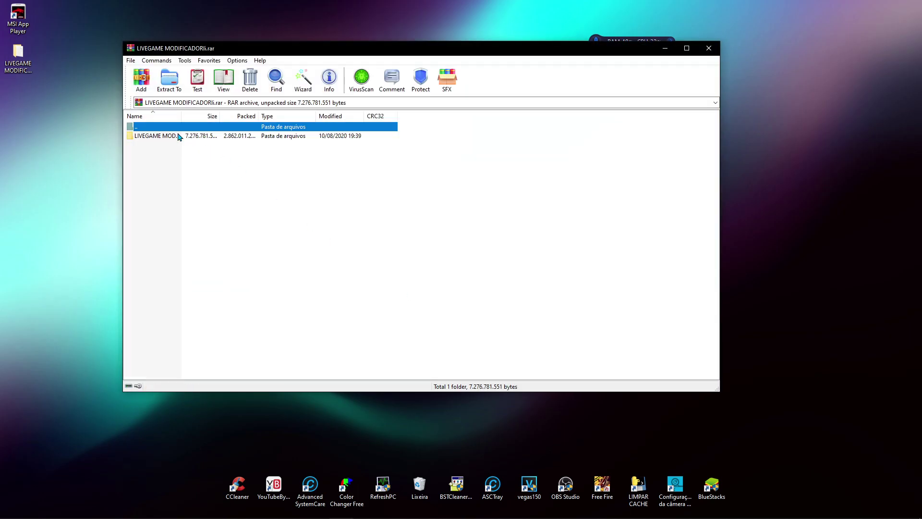
{"action": "left_click", "coordinate": [144, 136]}
{"action": "left_click", "coordinate": [169, 80]}
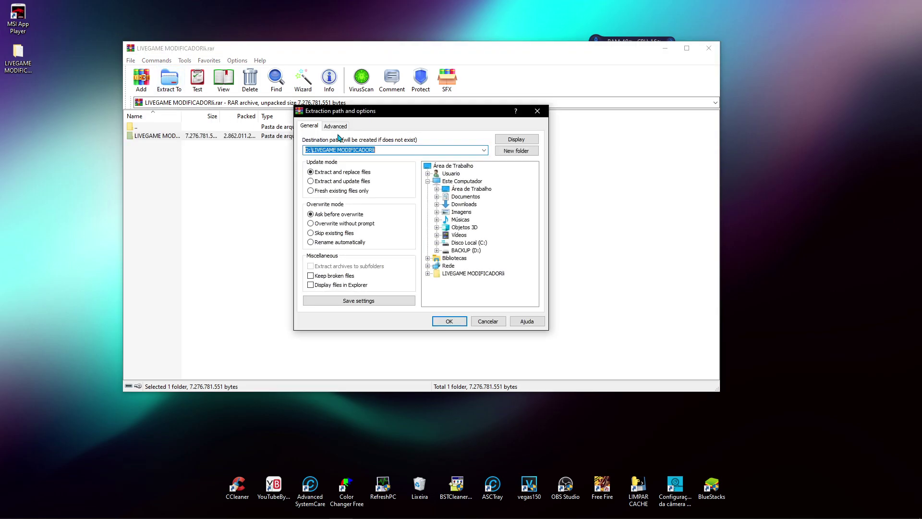
{"action": "left_click", "coordinate": [455, 166]}
{"action": "left_click", "coordinate": [449, 321]}
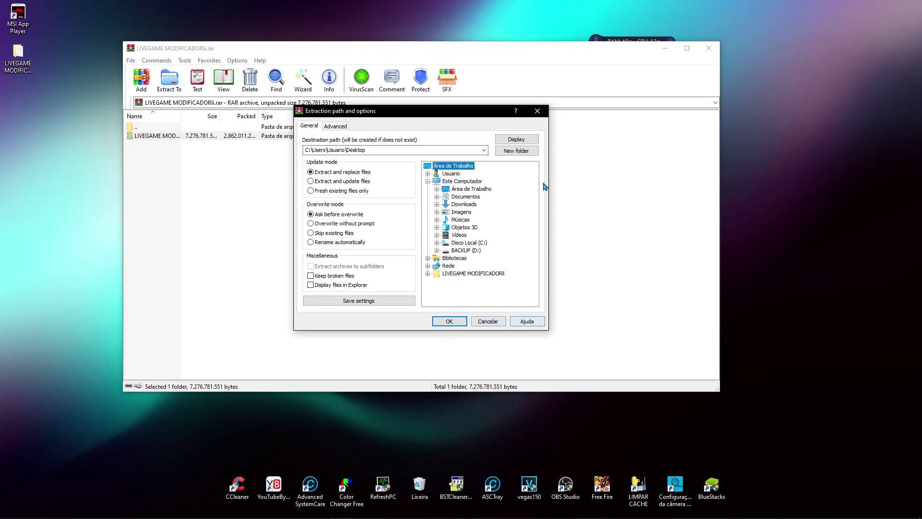
{"action": "left_click", "coordinate": [709, 48]}
Bring up the MSI App Player home screen to check its installed apps and minimize the window
{"action": "mouse_move", "coordinate": [19, 63]}
{"action": "left_mouse_down"}
{"action": "mouse_move", "coordinate": [310, 136]}
{"action": "mouse_move", "coordinate": [55, 106]}
{"action": "mouse_move", "coordinate": [20, 72]}
{"action": "left_mouse_up"}
{"action": "mouse_move", "coordinate": [18, 17]}
{"action": "left_mouse_down"}
{"action": "mouse_move", "coordinate": [144, 115]}
{"action": "mouse_move", "coordinate": [23, 25]}
{"action": "mouse_move", "coordinate": [19, 32]}
{"action": "left_mouse_up"}
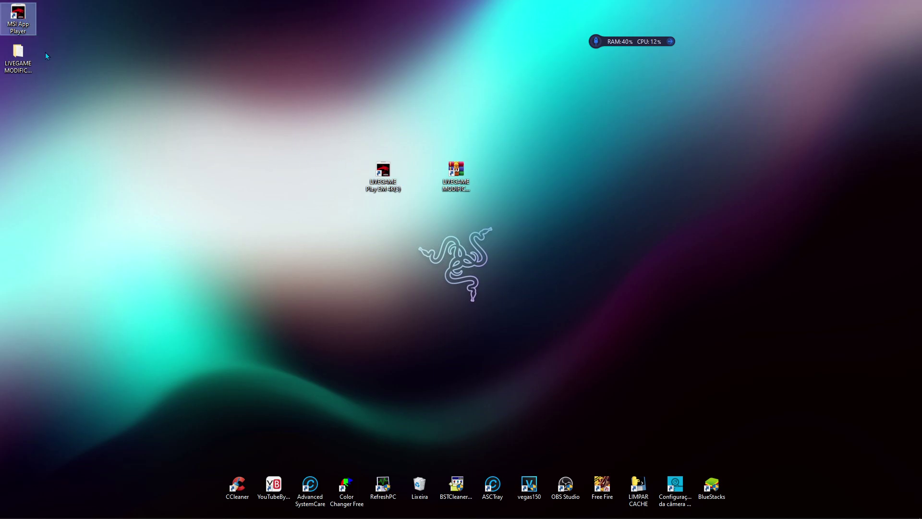
{"action": "left_click", "coordinate": [318, 509]}
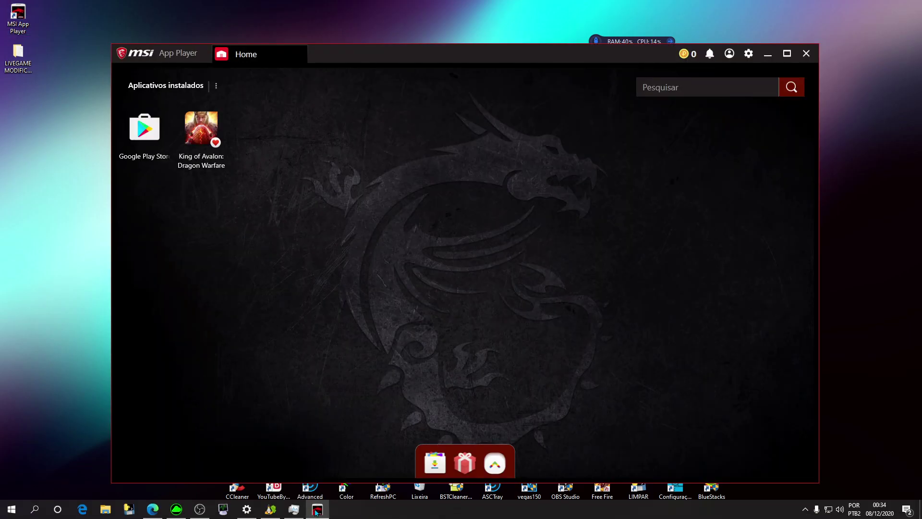
{"action": "left_click", "coordinate": [319, 509]}
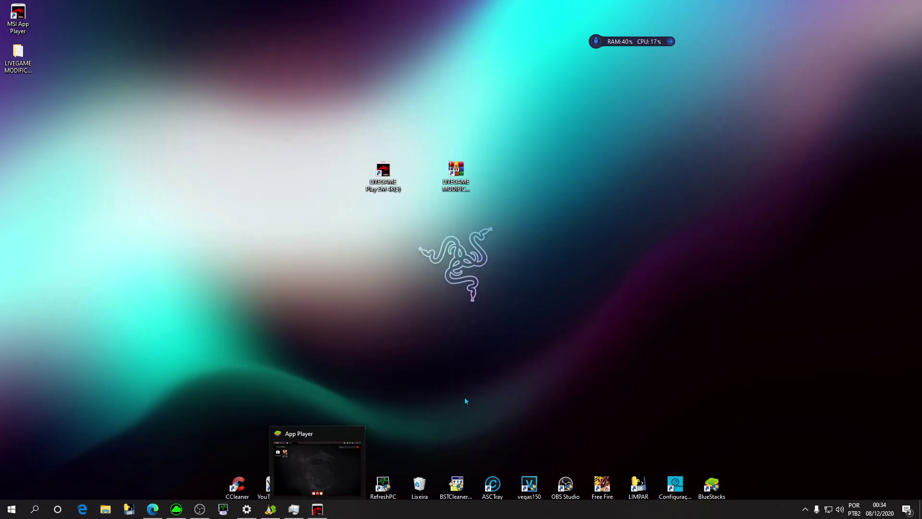
{"action": "left_click", "coordinate": [319, 510]}
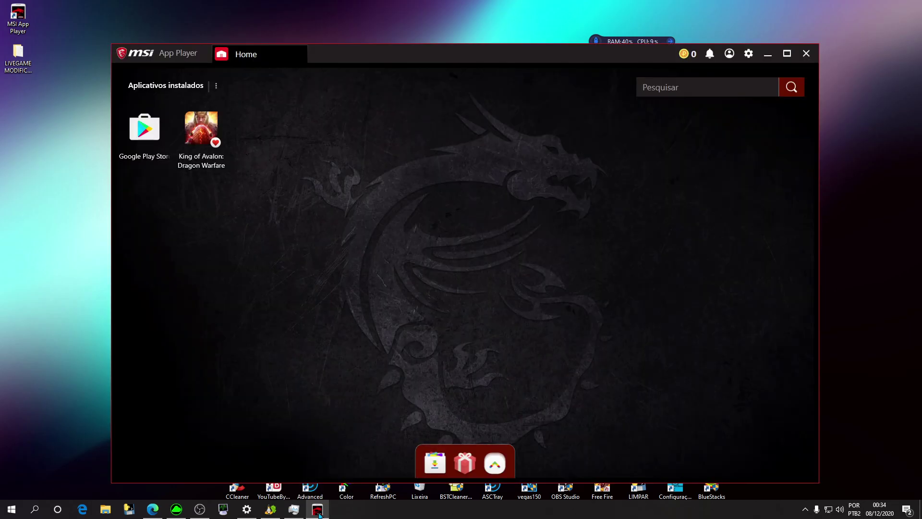
{"action": "left_click", "coordinate": [319, 513]}
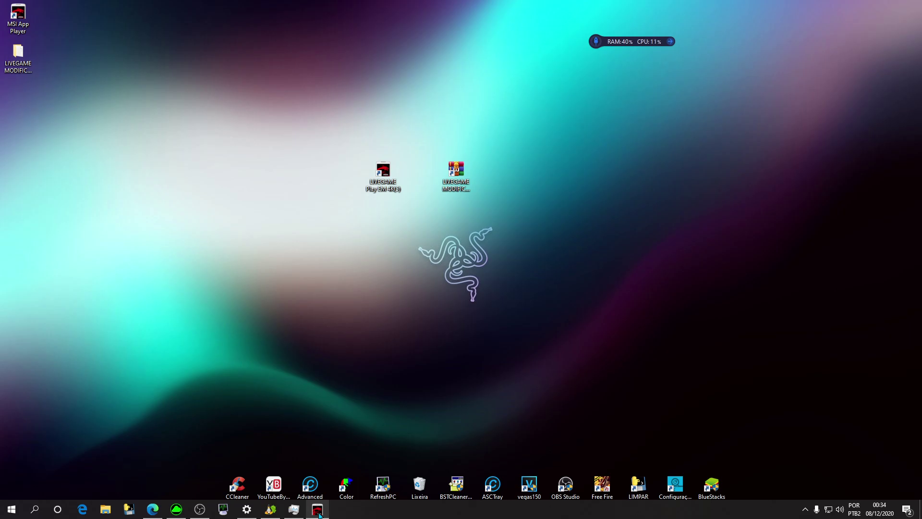
{"action": "left_click", "coordinate": [318, 514]}
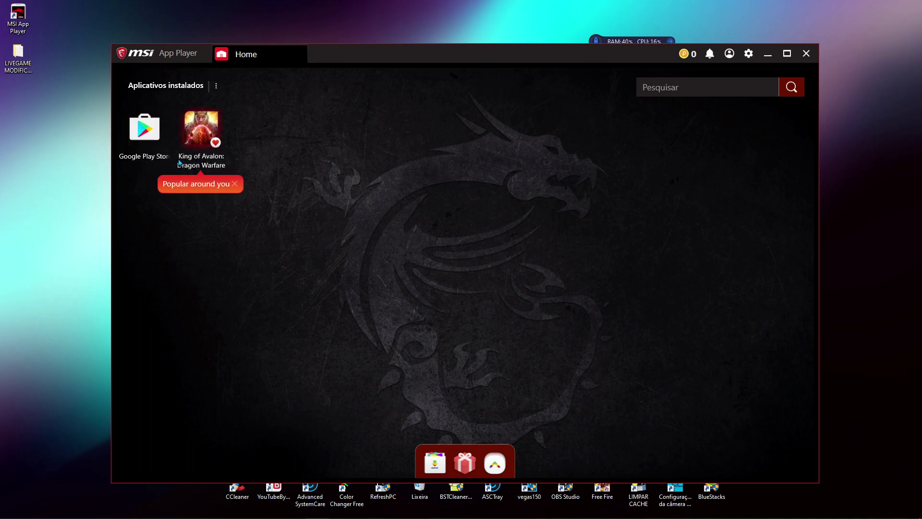
{"action": "left_click", "coordinate": [768, 54]}
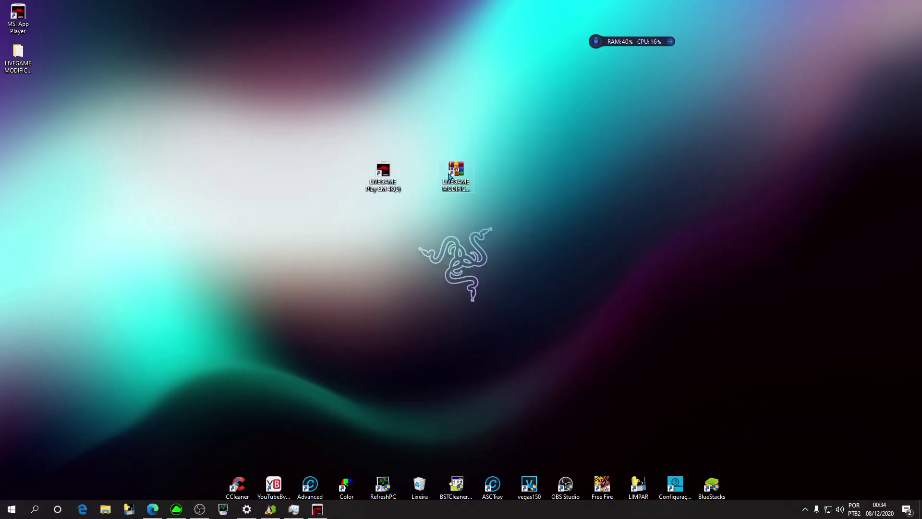
Move the two LIVEGAME shortcuts higher on the desktop and place the MSI App Player shortcut and LIVEGAME MODIFICADORIi folder side by side below them
{"action": "left_click_drag", "start_coordinate": [457, 182], "coordinate": [422, 64]}
{"action": "left_click_drag", "start_coordinate": [383, 180], "coordinate": [347, 54]}
{"action": "left_click_drag", "start_coordinate": [18, 55], "coordinate": [383, 212]}
{"action": "mouse_move", "coordinate": [19, 20]}
{"action": "left_mouse_down"}
{"action": "mouse_move", "coordinate": [338, 254]}
{"action": "mouse_move", "coordinate": [330, 239]}
{"action": "left_mouse_up"}
{"action": "left_click_drag", "start_coordinate": [381, 164], "coordinate": [460, 243]}
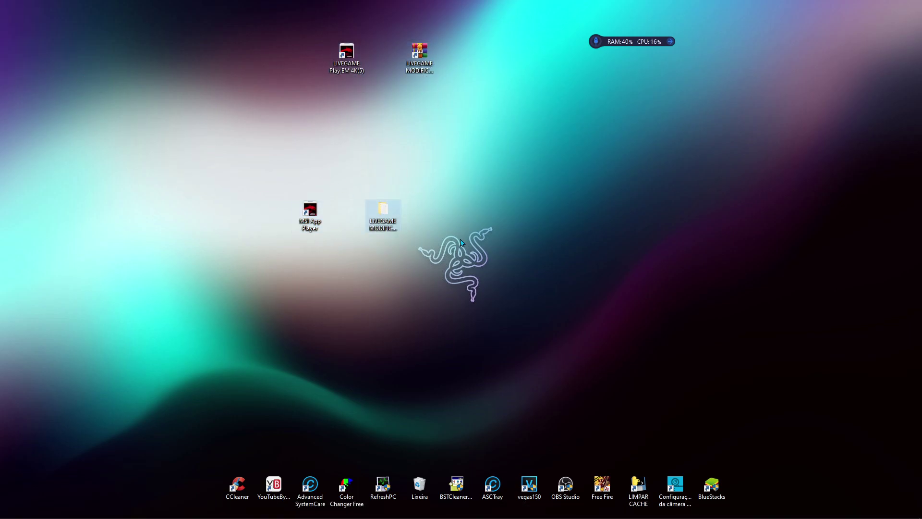
Copy all the contents of the LIVEGAME MODIFICADORIi desktop folder and close the folder
{"action": "double_click", "coordinate": [383, 212]}
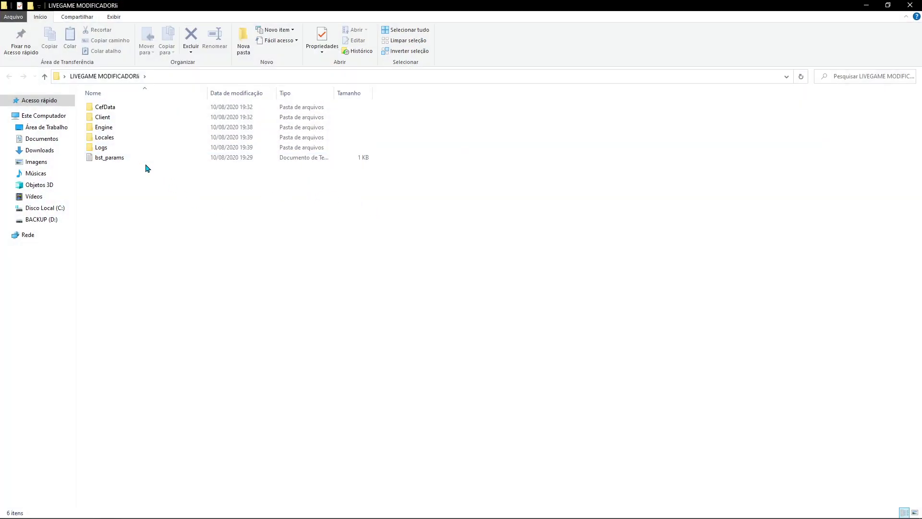
{"action": "key", "text": "ctrl+a"}
{"action": "right_click", "coordinate": [139, 126]}
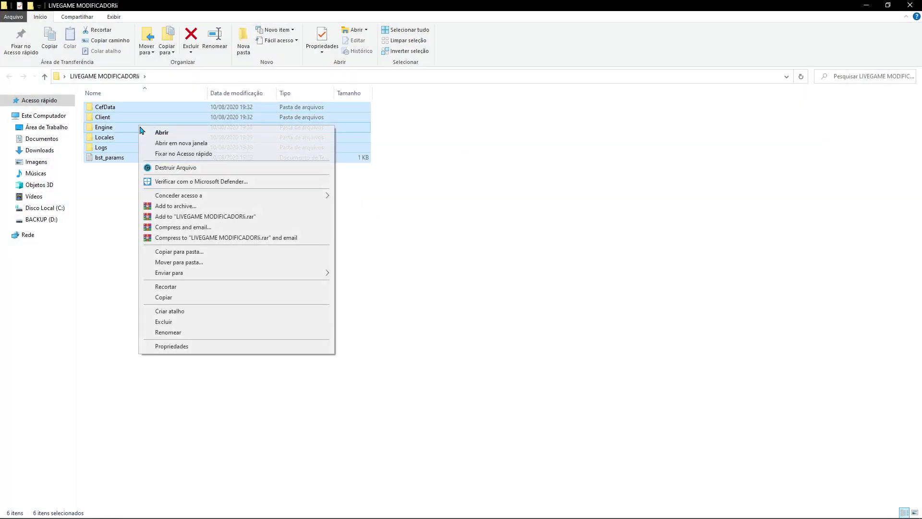
{"action": "left_click", "coordinate": [171, 299]}
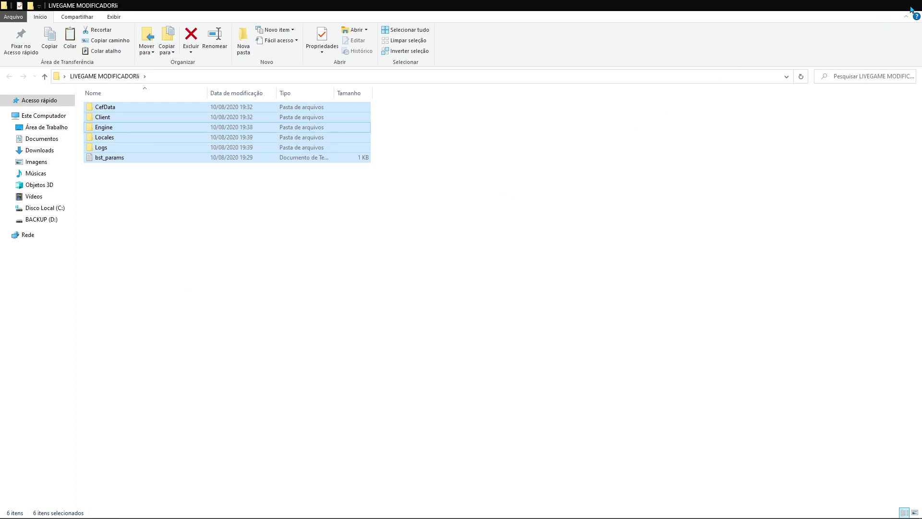
{"action": "left_click", "coordinate": [908, 6]}
Open the file location of the MSI App Player shortcut and go up to the BlueStacks_msi2 folder
{"action": "left_click", "coordinate": [311, 216]}
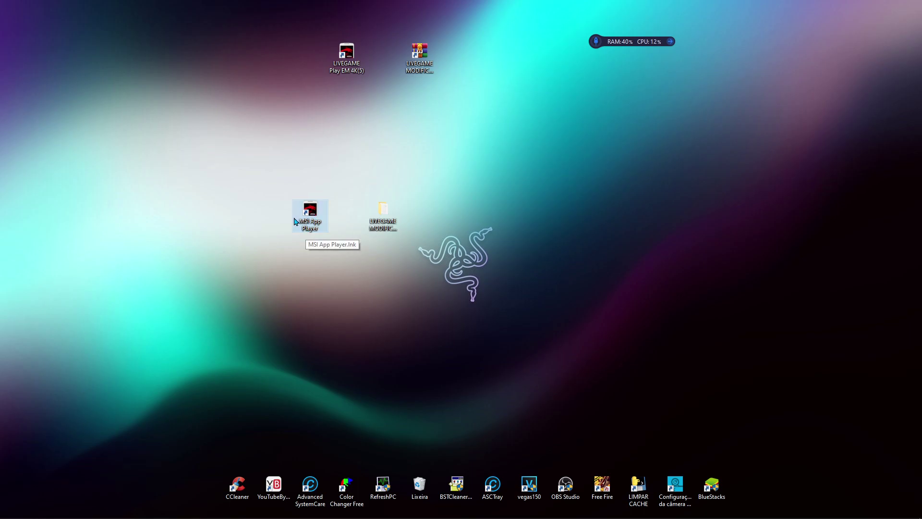
{"action": "right_click", "coordinate": [305, 224]}
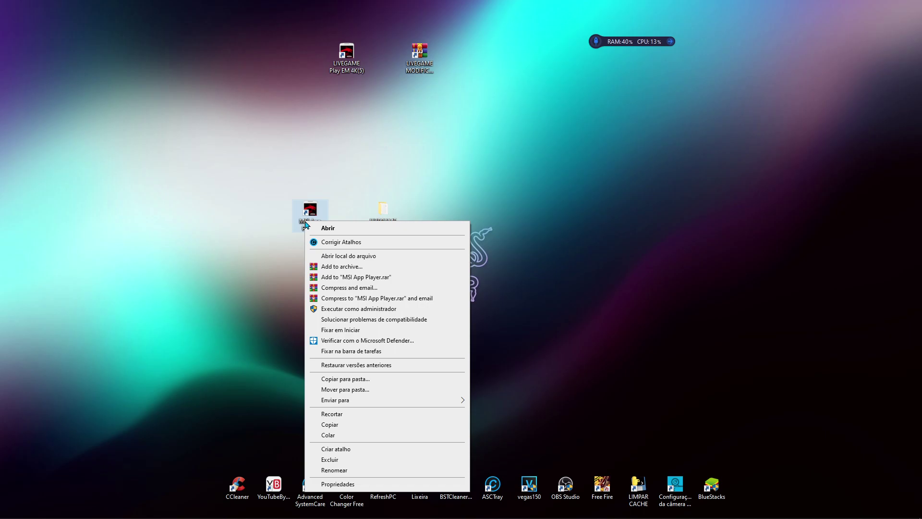
{"action": "left_click", "coordinate": [362, 260]}
{"action": "left_click", "coordinate": [225, 309]}
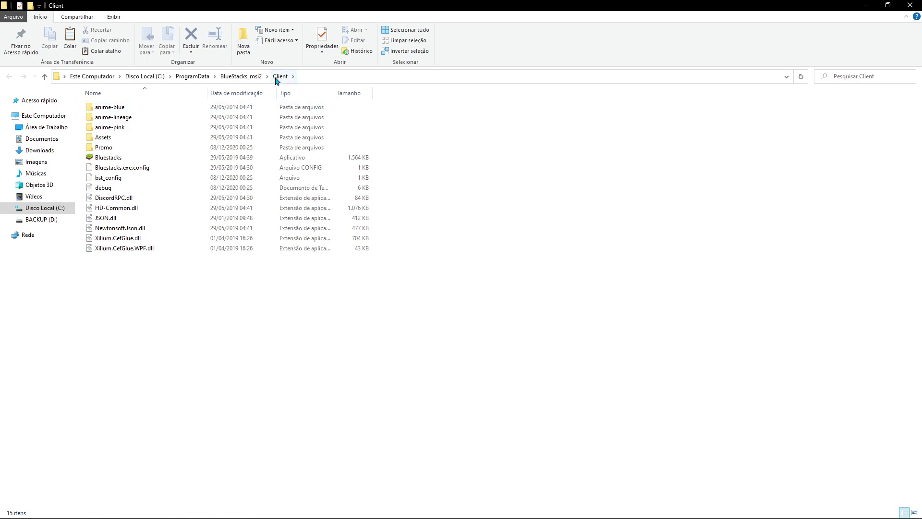
{"action": "left_click", "coordinate": [243, 78]}
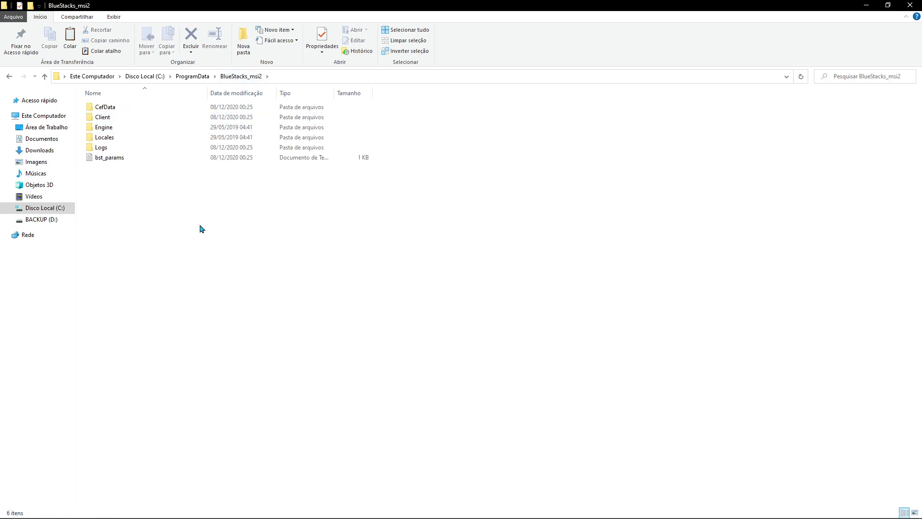
Paste the copied items into the BlueStacks_msi2 folder, replacing the files in the destination, and close the folder
{"action": "key", "text": "ctrl+v"}
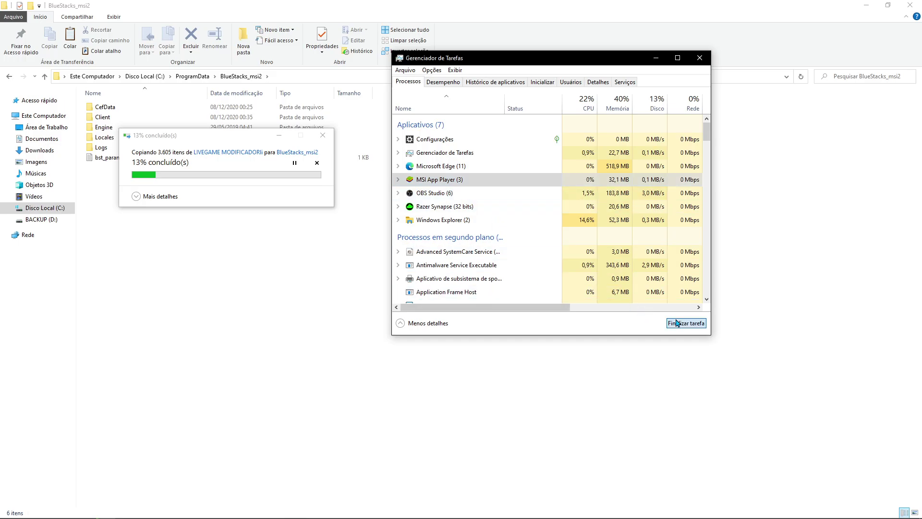
{"action": "left_click", "coordinate": [655, 57]}
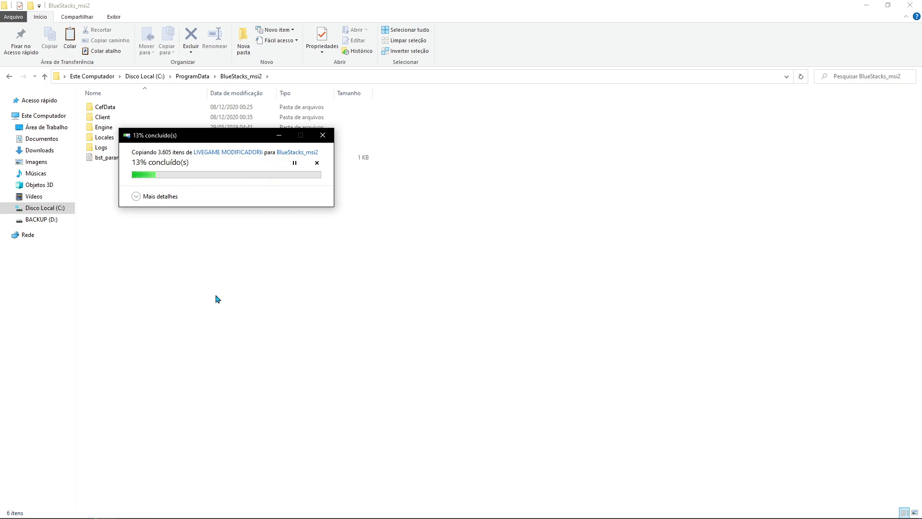
{"action": "left_click", "coordinate": [152, 198]}
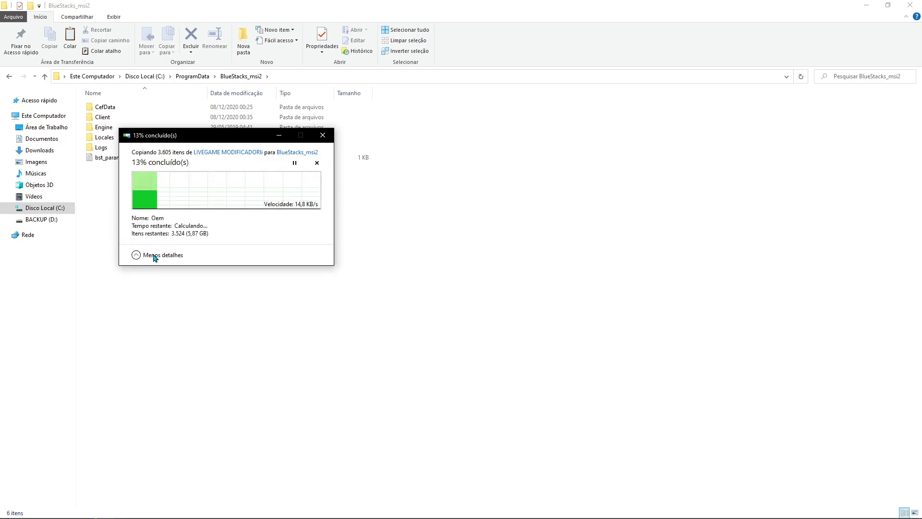
{"action": "left_click", "coordinate": [159, 256]}
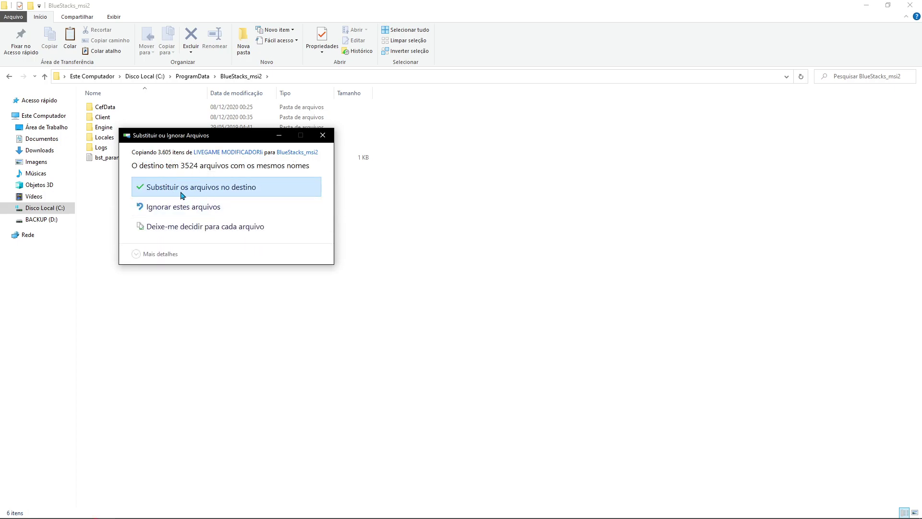
{"action": "left_click", "coordinate": [207, 188]}
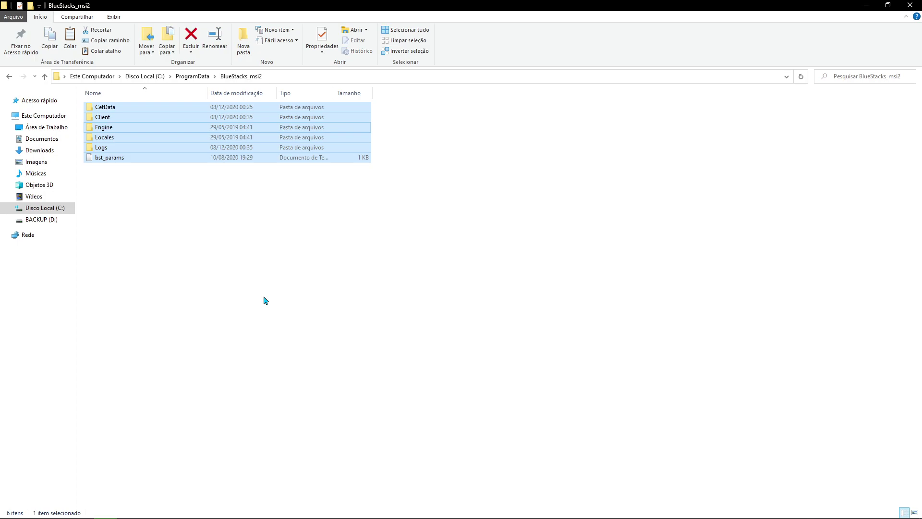
{"action": "left_click", "coordinate": [363, 215]}
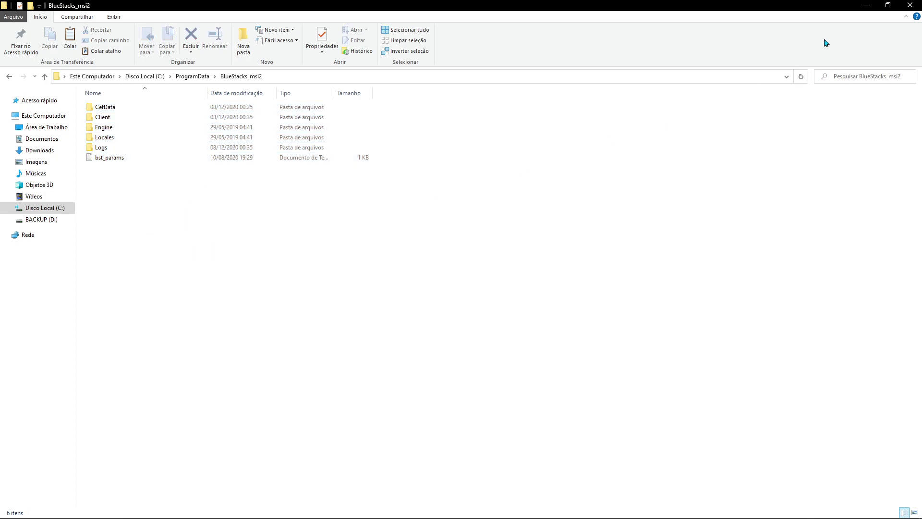
{"action": "left_click", "coordinate": [909, 6]}
Run MSI App Player as administrator, agreeing to end the instance that is already running
{"action": "left_click", "coordinate": [310, 216]}
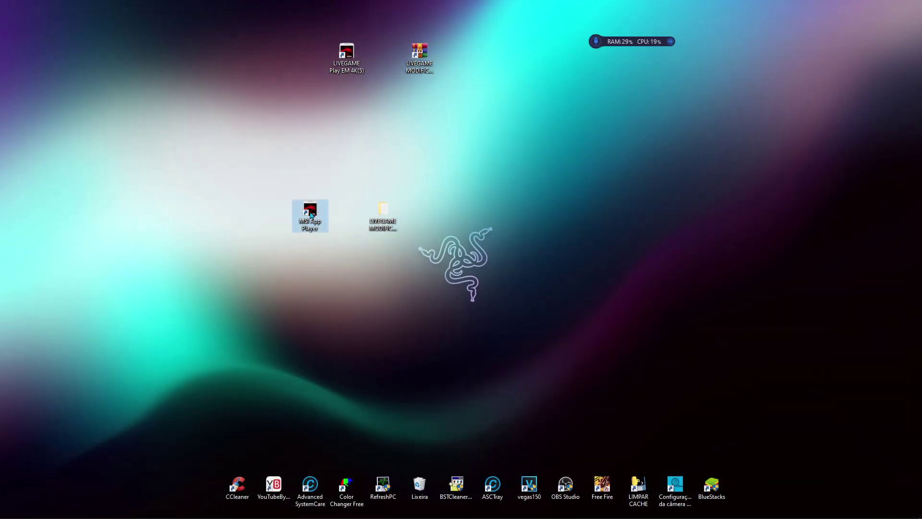
{"action": "right_click", "coordinate": [310, 215]}
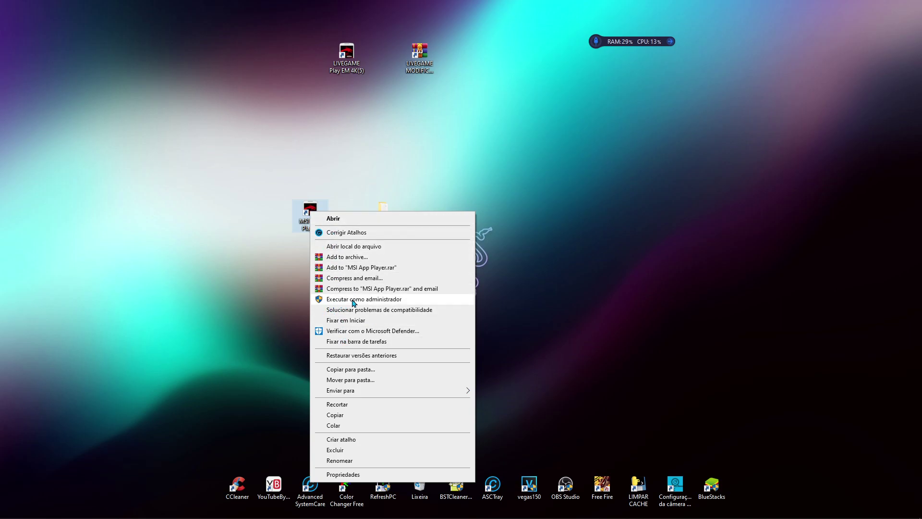
{"action": "left_click", "coordinate": [351, 299]}
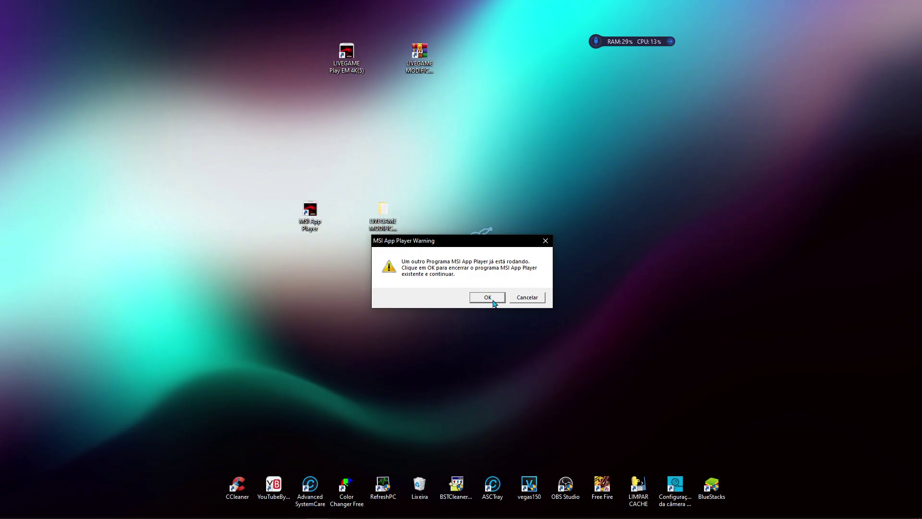
{"action": "left_click", "coordinate": [492, 301]}
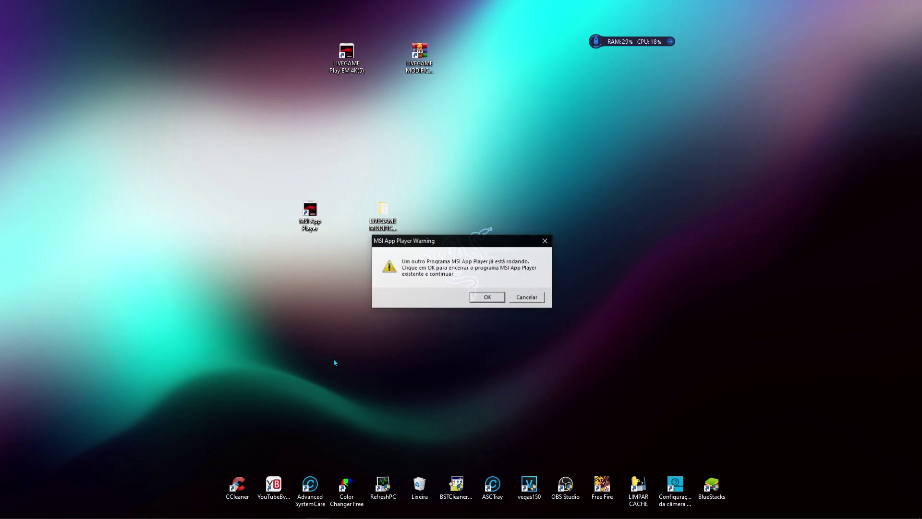
{"action": "left_click", "coordinate": [497, 297]}
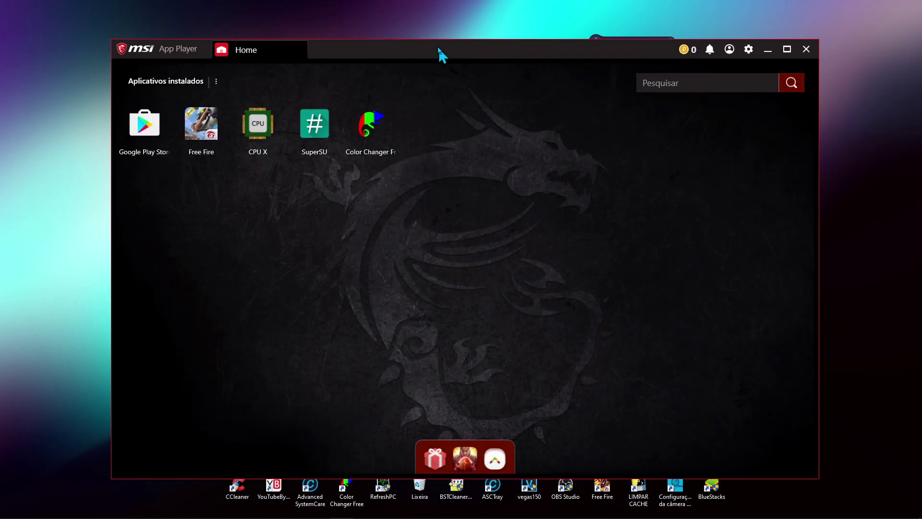
Open Color Changer Free in MSI App Player, dismiss its Pro notice and close the app
{"action": "left_click", "coordinate": [358, 115]}
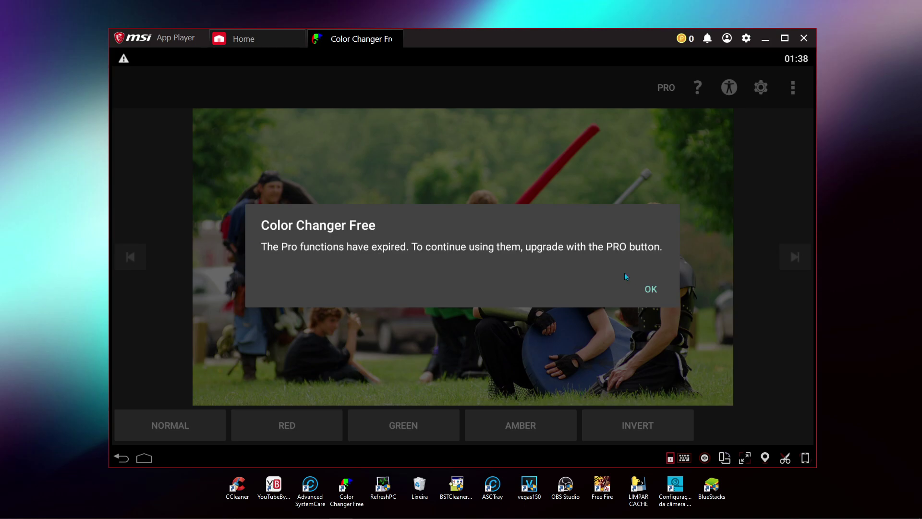
{"action": "left_click", "coordinate": [634, 285]}
{"action": "left_click", "coordinate": [395, 39]}
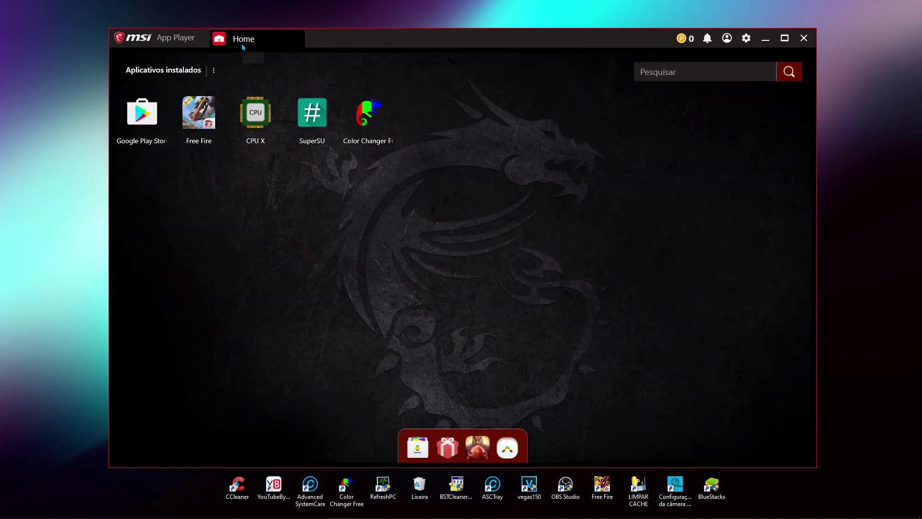
Launch Free Fire, closing its game controls overview and the aiming tip
{"action": "left_click", "coordinate": [206, 119]}
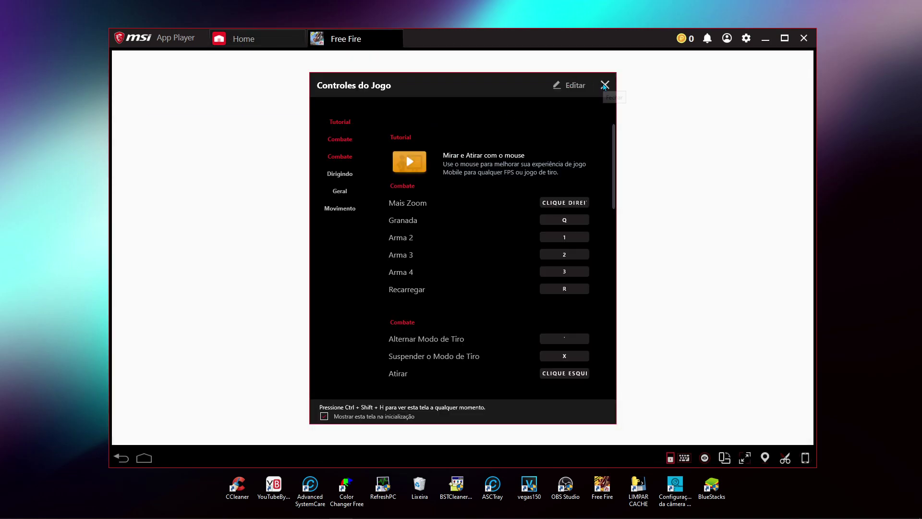
{"action": "left_click", "coordinate": [604, 86]}
{"action": "left_click", "coordinate": [753, 390]}
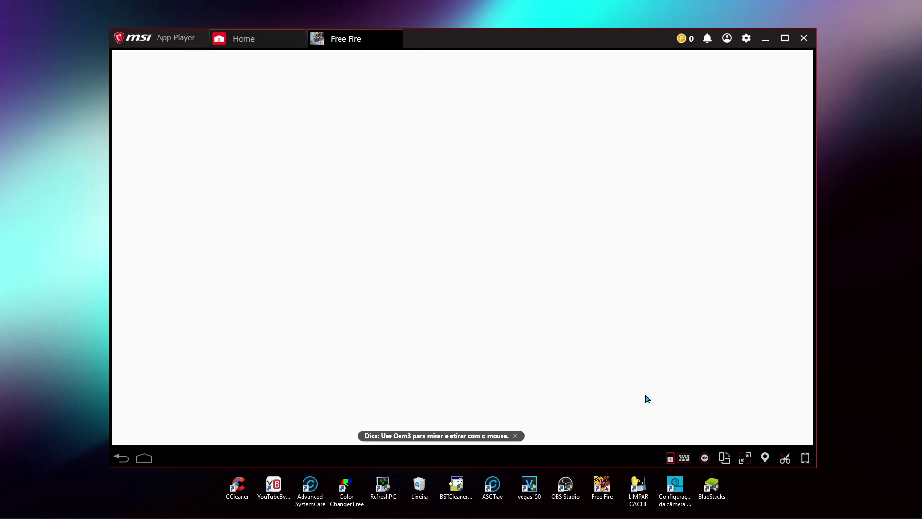
{"action": "left_click", "coordinate": [515, 436]}
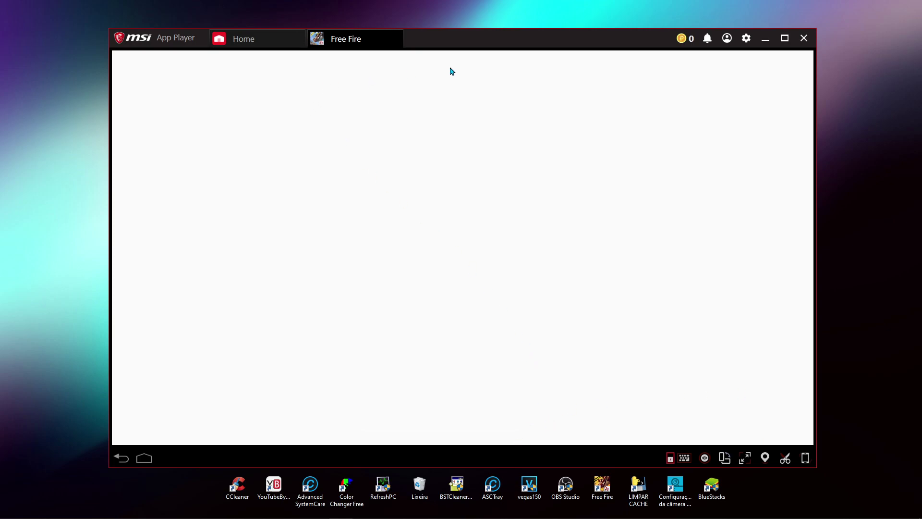
Open the emulator settings and review the display resolution and engine options
{"action": "left_click", "coordinate": [746, 38]}
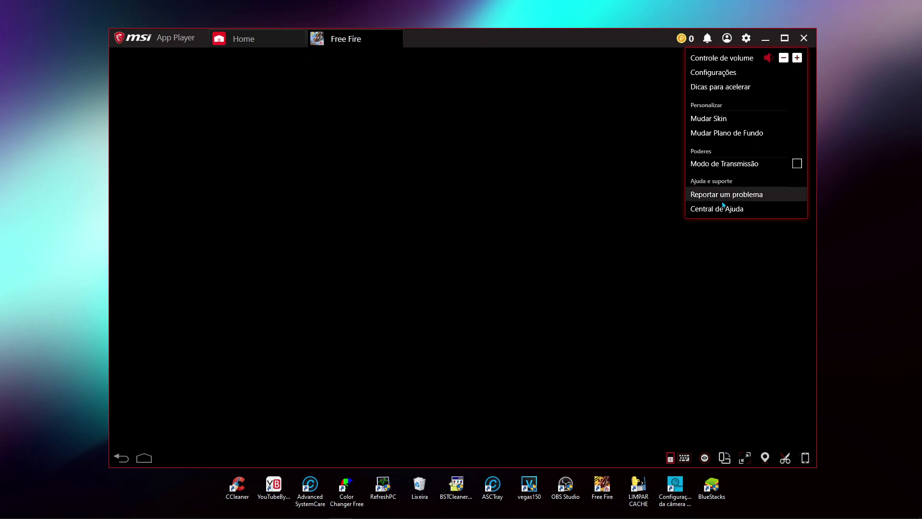
{"action": "left_click", "coordinate": [713, 74]}
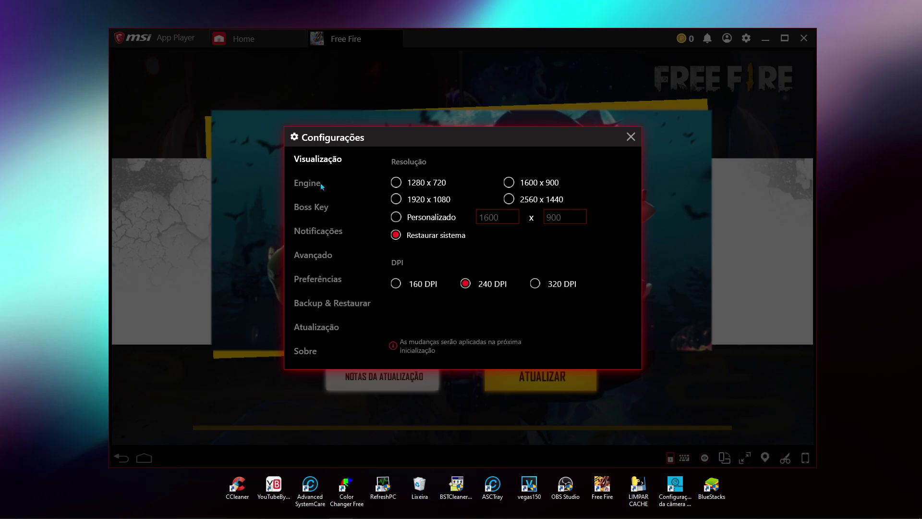
{"action": "left_click", "coordinate": [398, 217]}
{"action": "left_click", "coordinate": [398, 235]}
{"action": "left_click", "coordinate": [314, 186]}
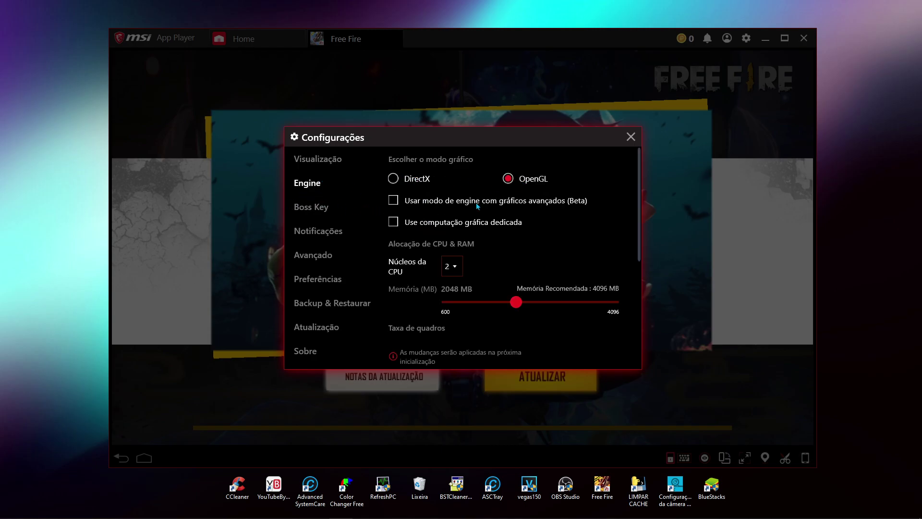
{"action": "left_click", "coordinate": [325, 164]}
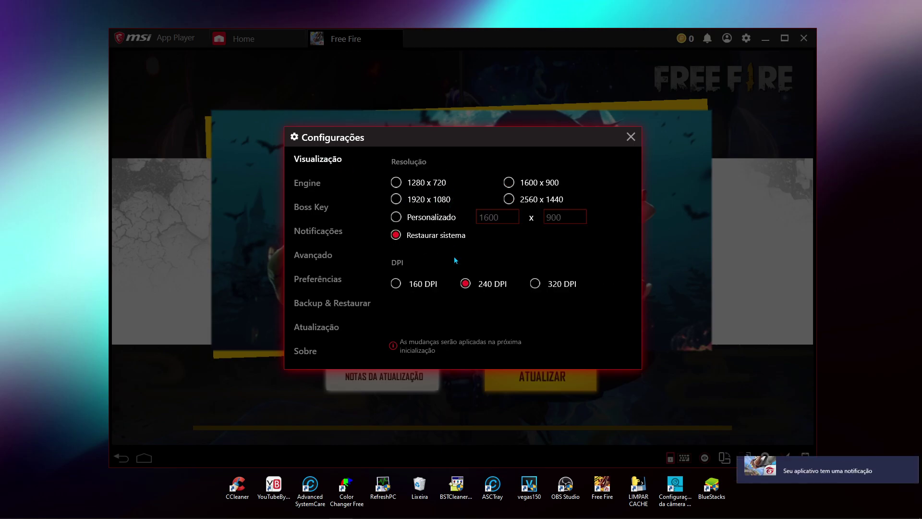
Set the display resolution to a custom (Personalizado) size of 800 x 450
{"action": "left_click", "coordinate": [396, 182]}
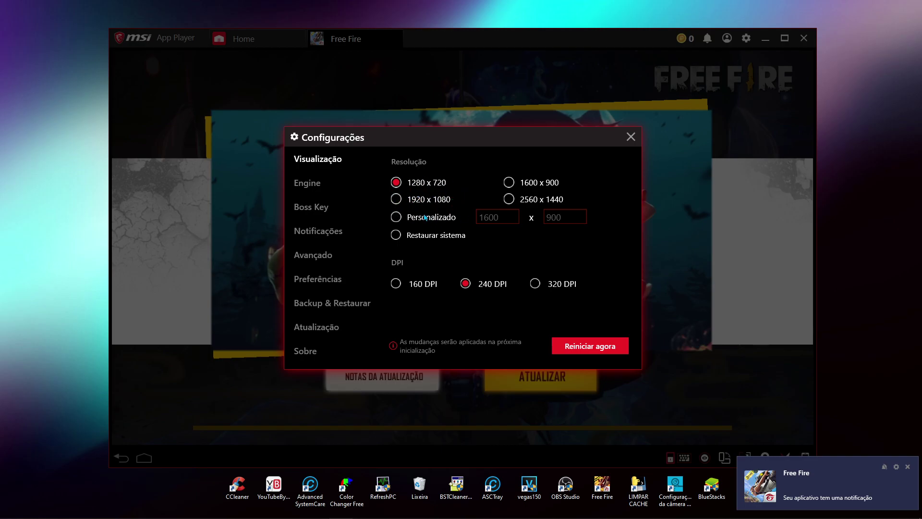
{"action": "left_click", "coordinate": [396, 235]}
{"action": "left_click", "coordinate": [396, 217]}
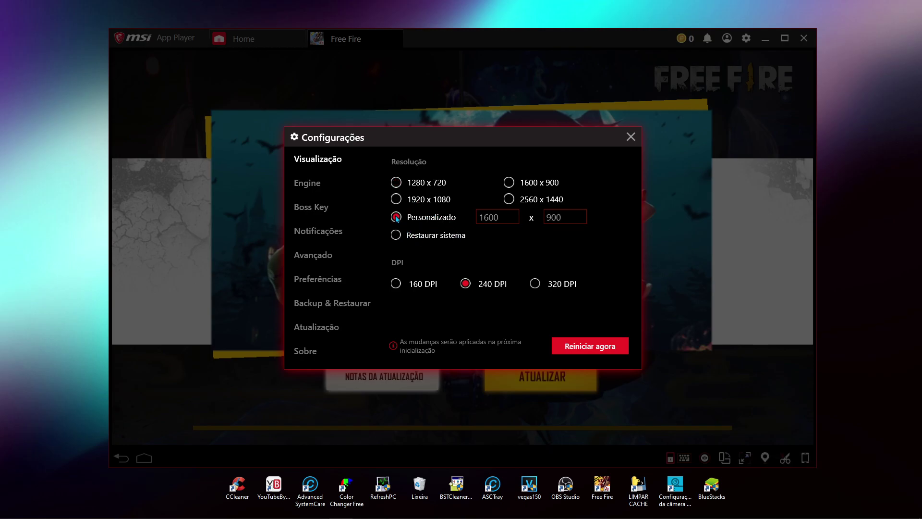
{"action": "double_click", "coordinate": [497, 217]}
{"action": "type", "text": "800"}
{"action": "double_click", "coordinate": [565, 217]}
{"action": "type", "text": "450"}
{"action": "left_click", "coordinate": [488, 217]}
In the engine settings, allocate 1 CPU core and 800 MB of memory to the emulator
{"action": "left_click", "coordinate": [306, 186]}
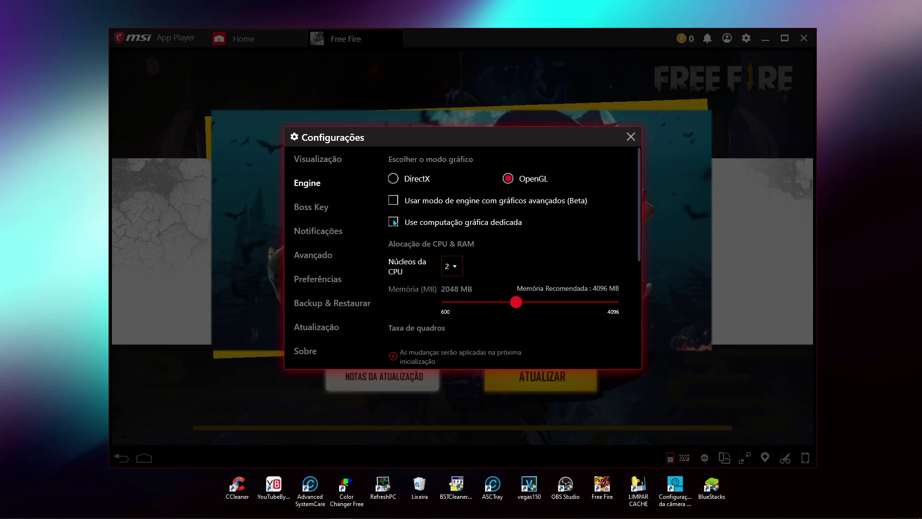
{"action": "left_click", "coordinate": [446, 268]}
{"action": "left_click", "coordinate": [450, 267]}
{"action": "left_click", "coordinate": [451, 268]}
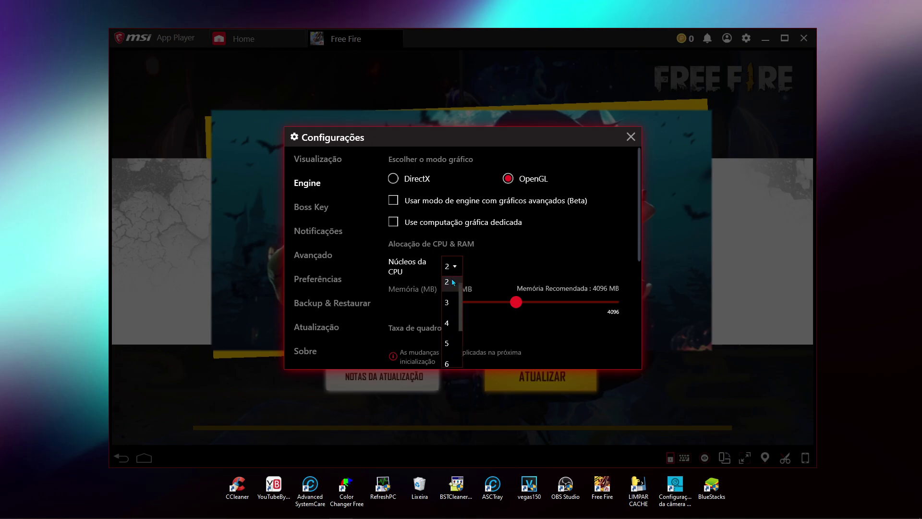
{"action": "left_click", "coordinate": [451, 286]}
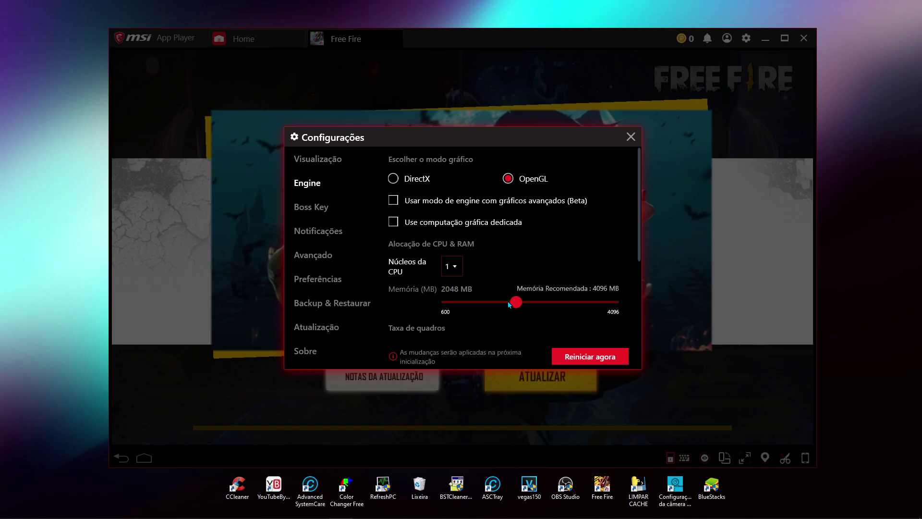
{"action": "scroll", "coordinate": [456, 282], "scroll_direction": "down", "scroll_amount": 2}
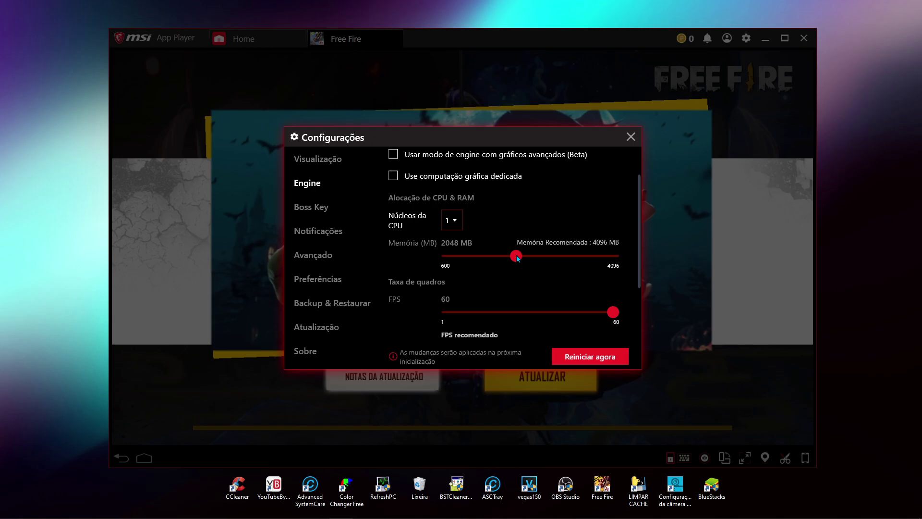
{"action": "left_click_drag", "start_coordinate": [517, 258], "coordinate": [464, 256]}
Enable high FPS rates and the in-game FPS display, set the frame rate to 240, and restart the emulator to apply the settings
{"action": "scroll", "coordinate": [431, 260], "scroll_direction": "down", "scroll_amount": 3}
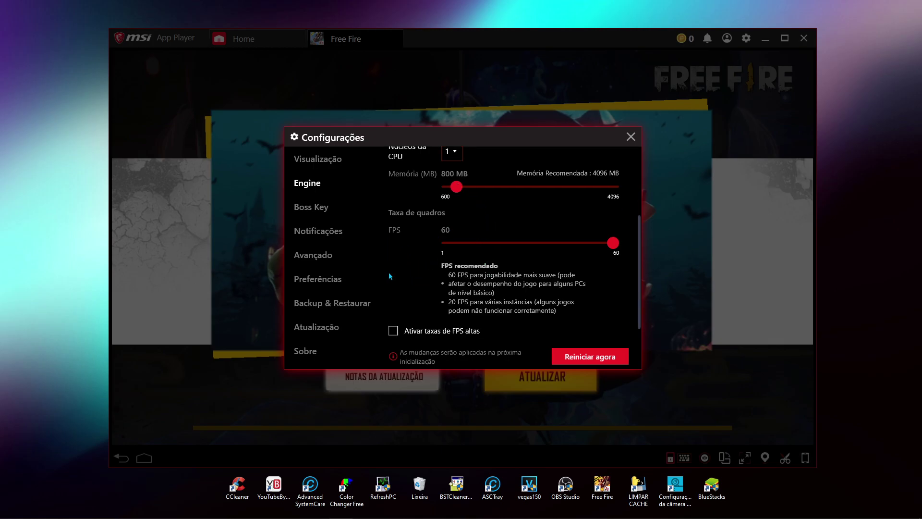
{"action": "scroll", "coordinate": [414, 253], "scroll_direction": "down", "scroll_amount": 1}
{"action": "left_click", "coordinate": [404, 312]}
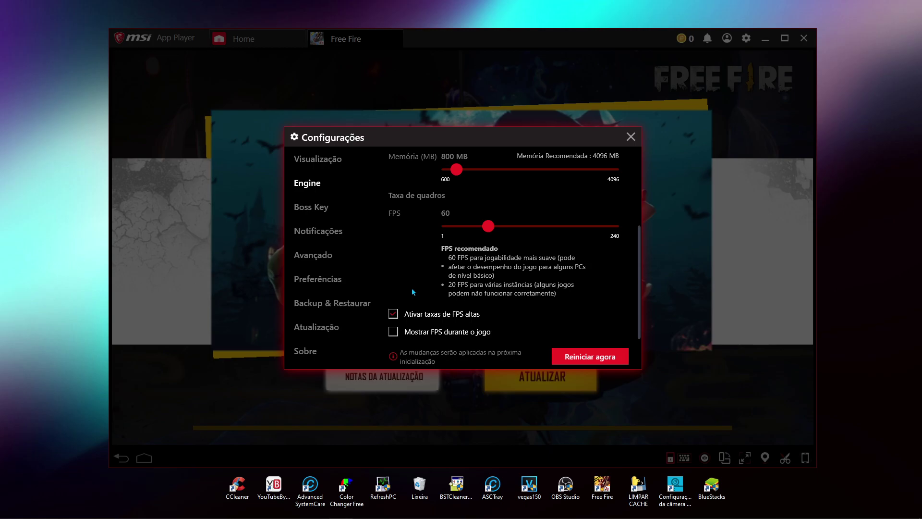
{"action": "left_click", "coordinate": [393, 331]}
{"action": "left_click_drag", "start_coordinate": [522, 233], "coordinate": [617, 241]}
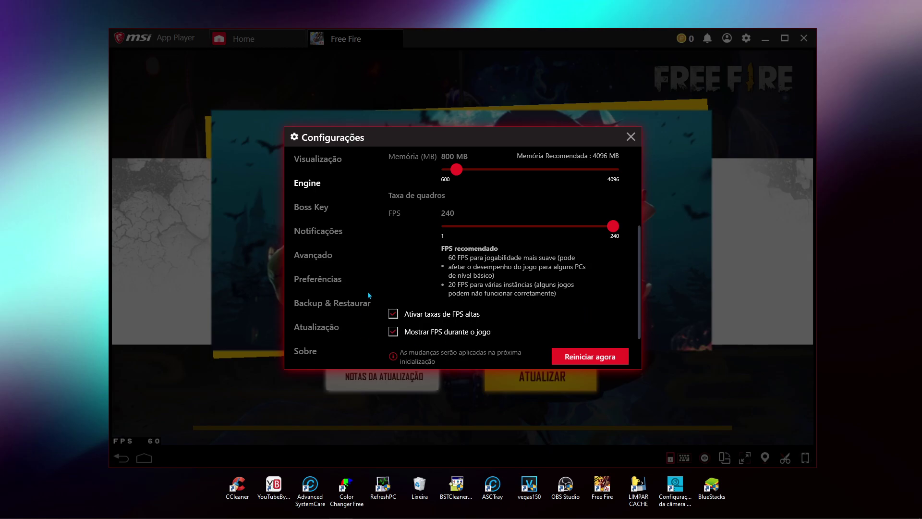
{"action": "left_click", "coordinate": [590, 355]}
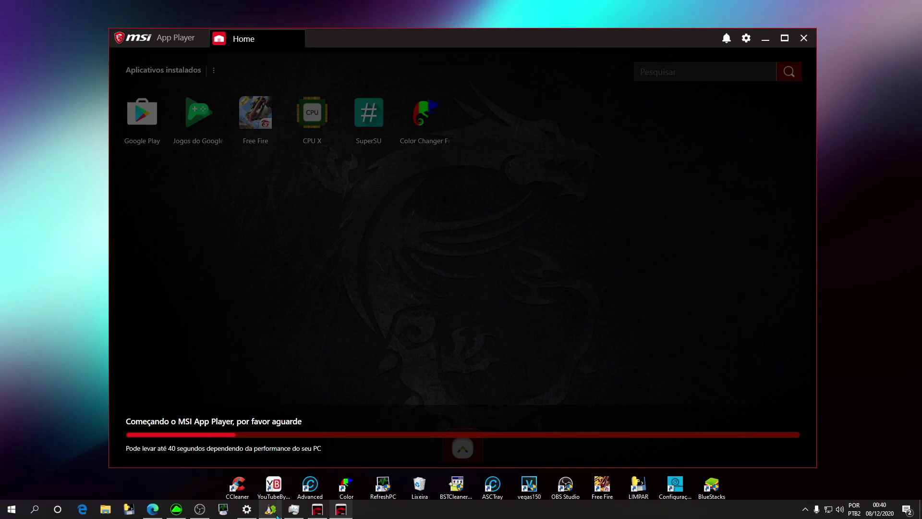
{"action": "left_click", "coordinate": [199, 509]}
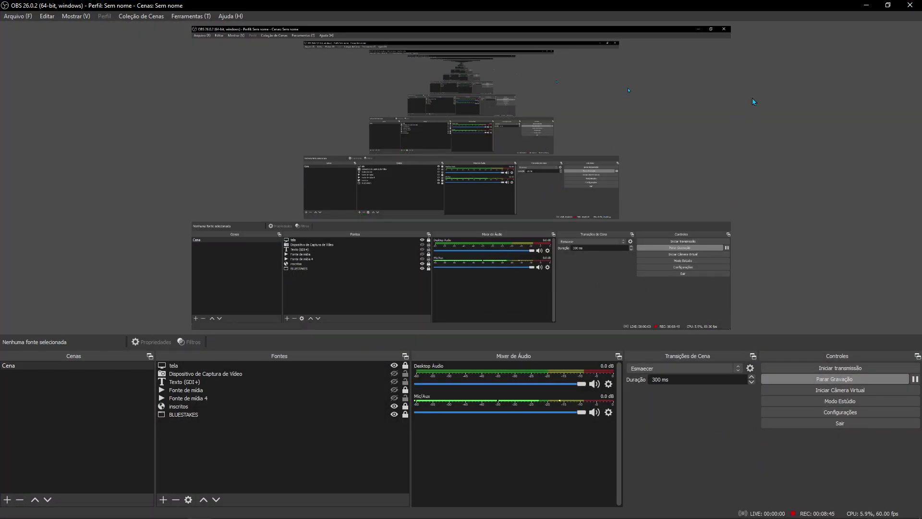
{"action": "left_click", "coordinate": [866, 6]}
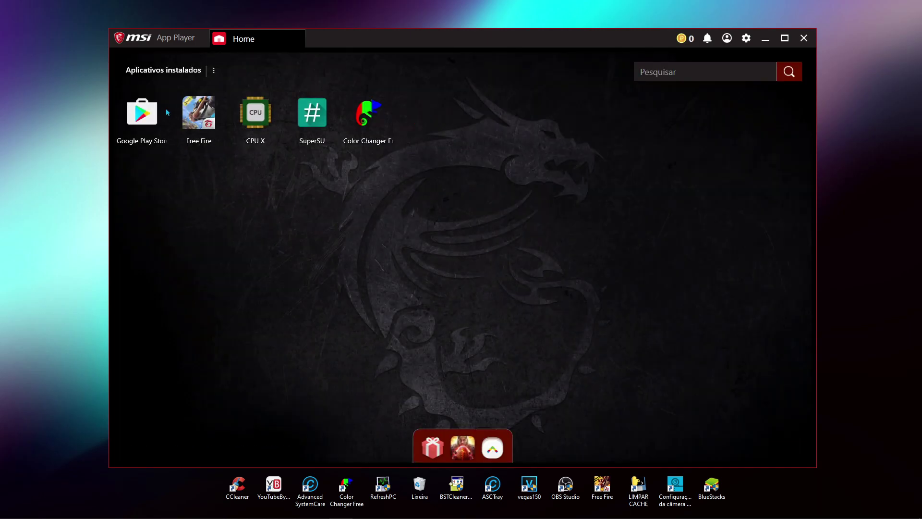
Relaunch Free Fire and look through its key assignments in the game controls editor, closing it without saving
{"action": "left_click", "coordinate": [201, 114]}
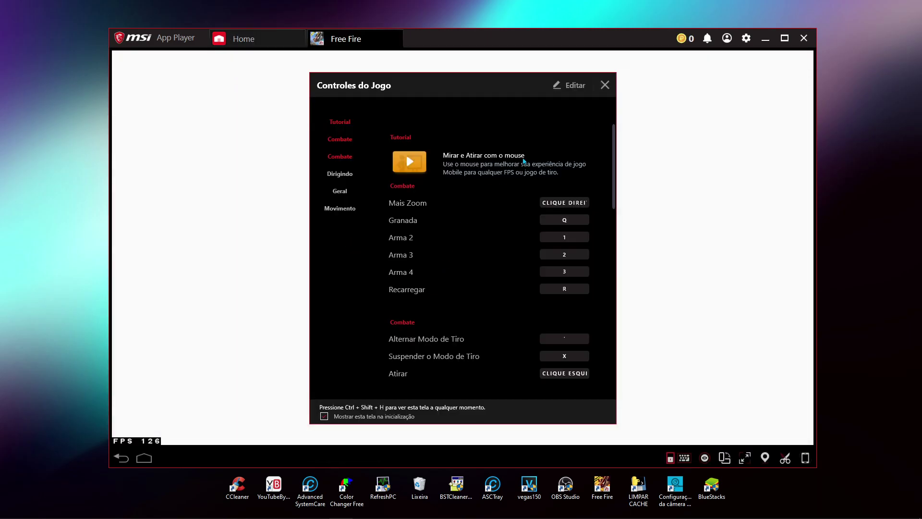
{"action": "left_click", "coordinate": [576, 85]}
{"action": "scroll", "coordinate": [571, 302], "scroll_direction": "down", "scroll_amount": 3}
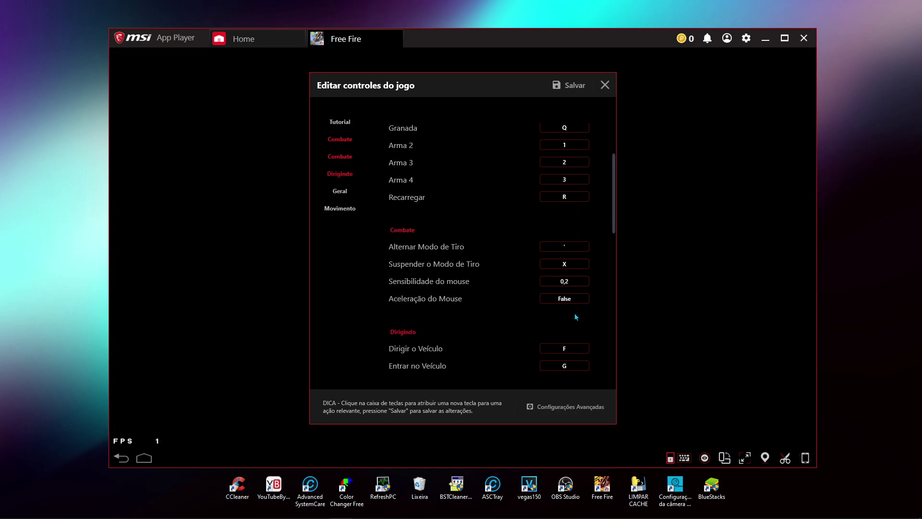
{"action": "scroll", "coordinate": [576, 251], "scroll_direction": "down", "scroll_amount": 4}
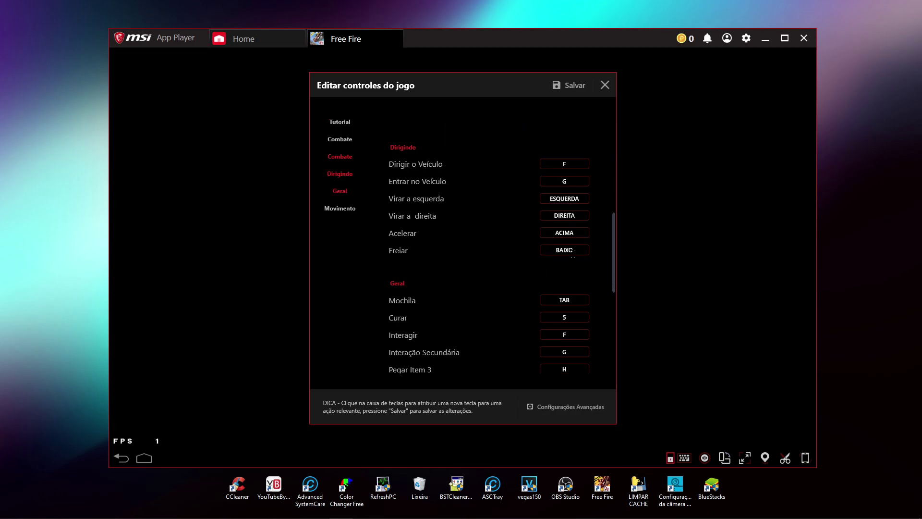
{"action": "left_click", "coordinate": [605, 85]}
Reopen the emulator settings and check the Boss Key page and the engine's memory and FPS values
{"action": "left_click", "coordinate": [746, 38]}
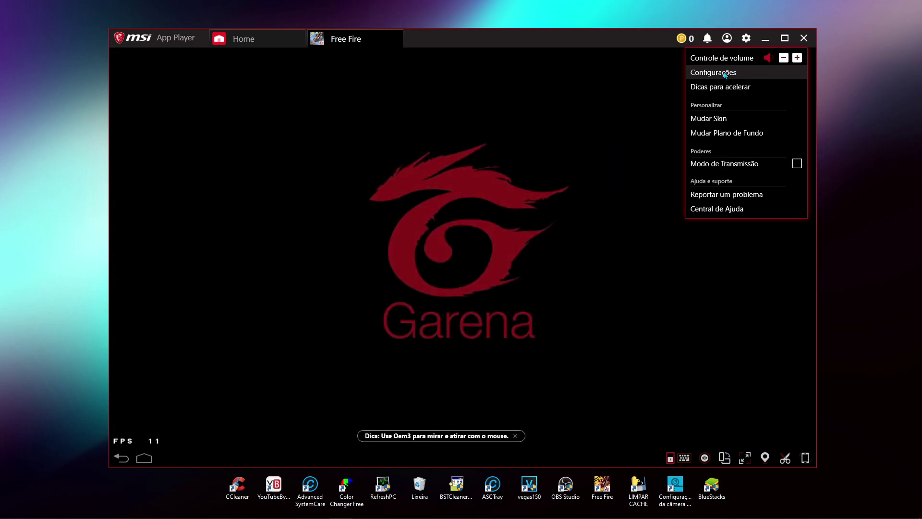
{"action": "left_click", "coordinate": [701, 74]}
{"action": "left_click", "coordinate": [309, 206]}
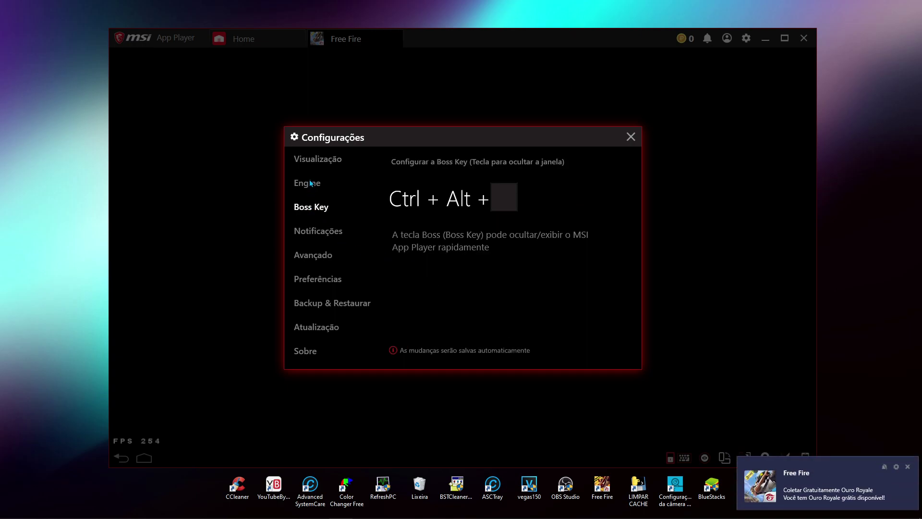
{"action": "left_click", "coordinate": [310, 185]}
{"action": "scroll", "coordinate": [432, 255], "scroll_direction": "down", "scroll_amount": 5}
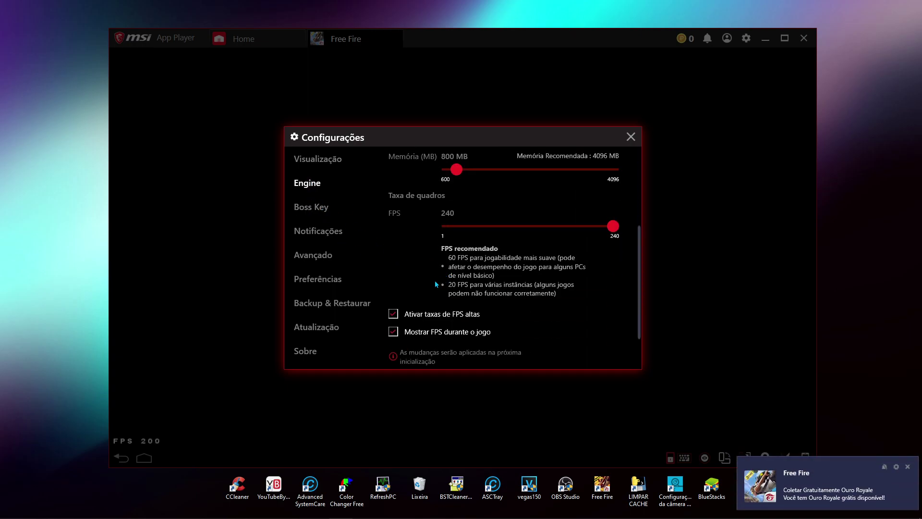
{"action": "left_click", "coordinate": [317, 207]}
Turn off the show and auto-hide notification options for MSI App Player, Free Fire, CPU X, SuperSU and Color Changer Free
{"action": "left_click", "coordinate": [317, 232]}
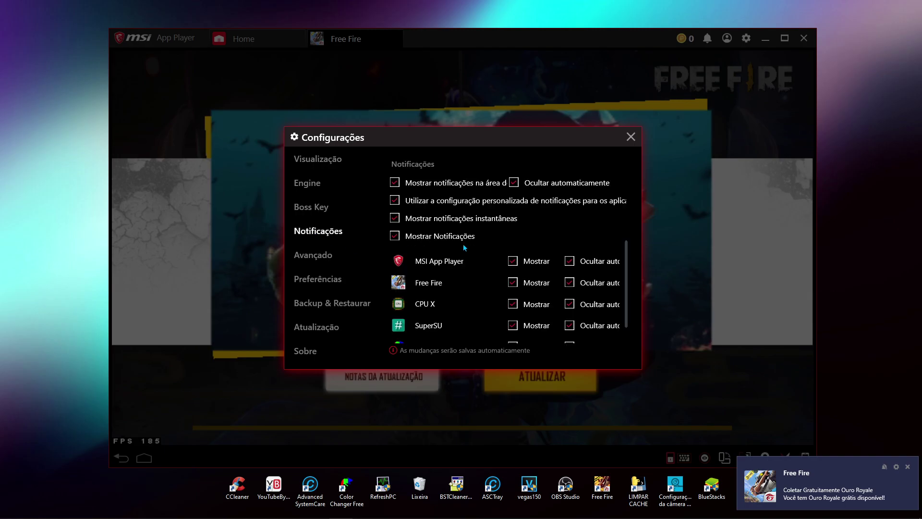
{"action": "left_click", "coordinate": [569, 304]}
{"action": "left_click", "coordinate": [569, 325]}
{"action": "left_click", "coordinate": [570, 283]}
{"action": "left_click", "coordinate": [513, 261]}
{"action": "left_click", "coordinate": [513, 283]}
{"action": "left_click", "coordinate": [513, 304]}
{"action": "left_click", "coordinate": [513, 325]}
{"action": "scroll", "coordinate": [473, 291], "scroll_direction": "down", "scroll_amount": 1}
{"action": "left_click", "coordinate": [512, 329]}
{"action": "left_click", "coordinate": [570, 330]}
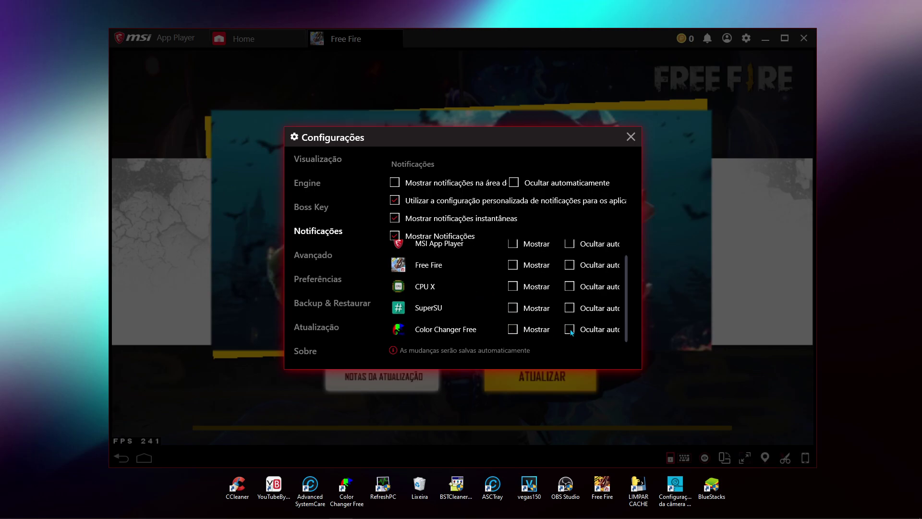
{"action": "left_click", "coordinate": [569, 332]}
{"action": "left_click", "coordinate": [528, 331]}
Look through the advanced, preferences, backup and update settings, and close the settings window
{"action": "left_click", "coordinate": [317, 254]}
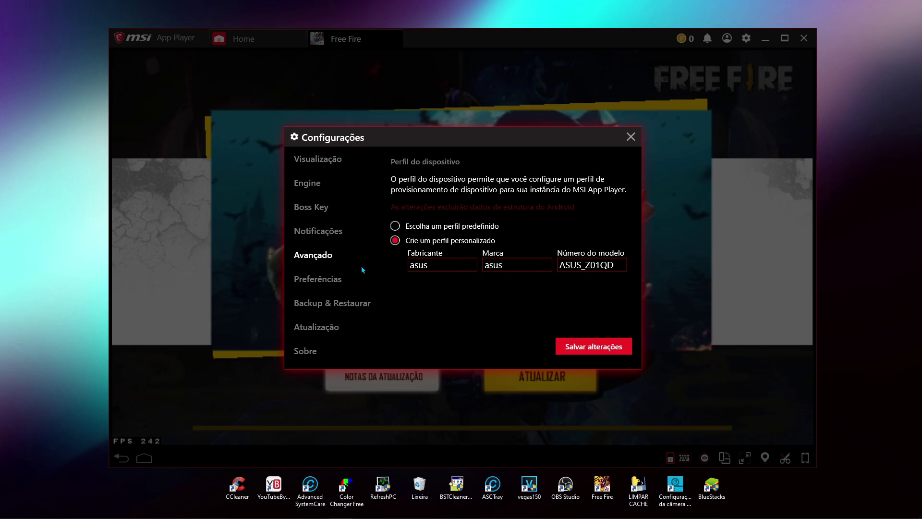
{"action": "left_click", "coordinate": [313, 280]}
{"action": "left_click", "coordinate": [317, 304]}
{"action": "left_click", "coordinate": [315, 327]}
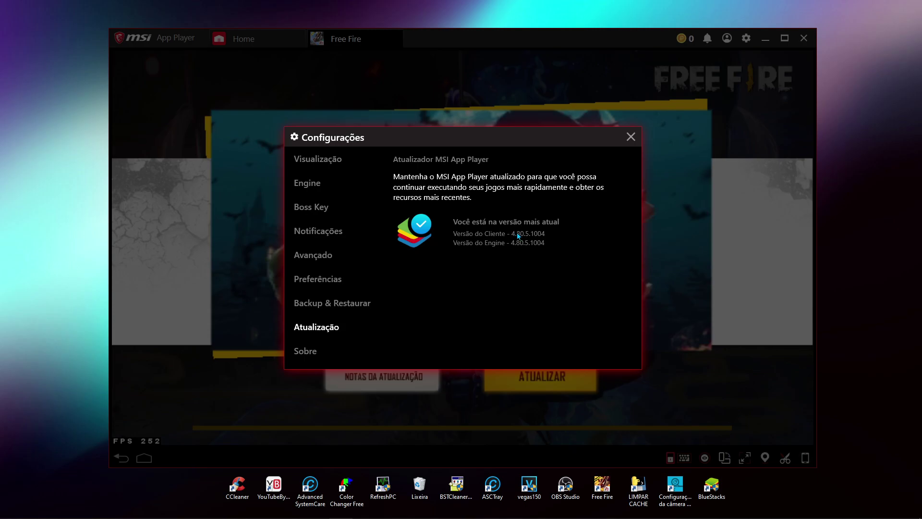
{"action": "left_click", "coordinate": [630, 137]}
Open Free Fire's update in Google Play Store, and close both the Free Fire and Play Store tabs
{"action": "left_click", "coordinate": [518, 366]}
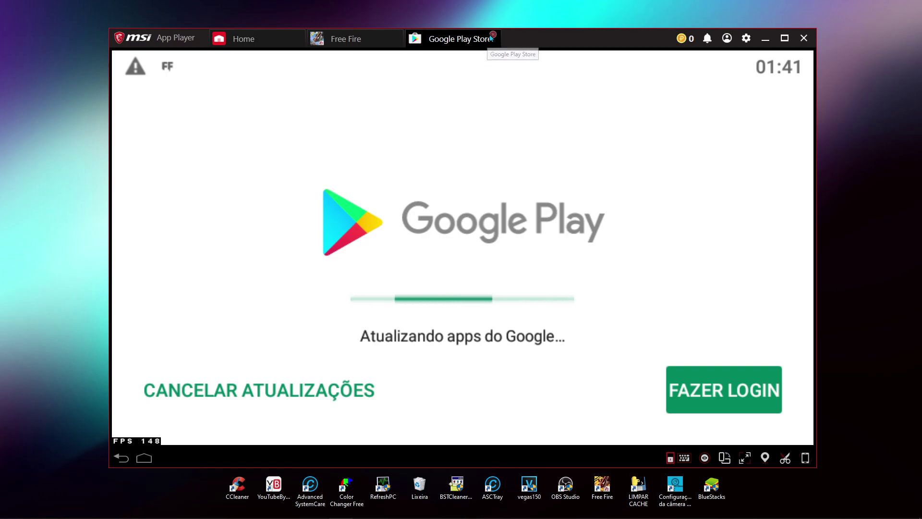
{"action": "left_click", "coordinate": [365, 40]}
{"action": "left_click", "coordinate": [493, 34]}
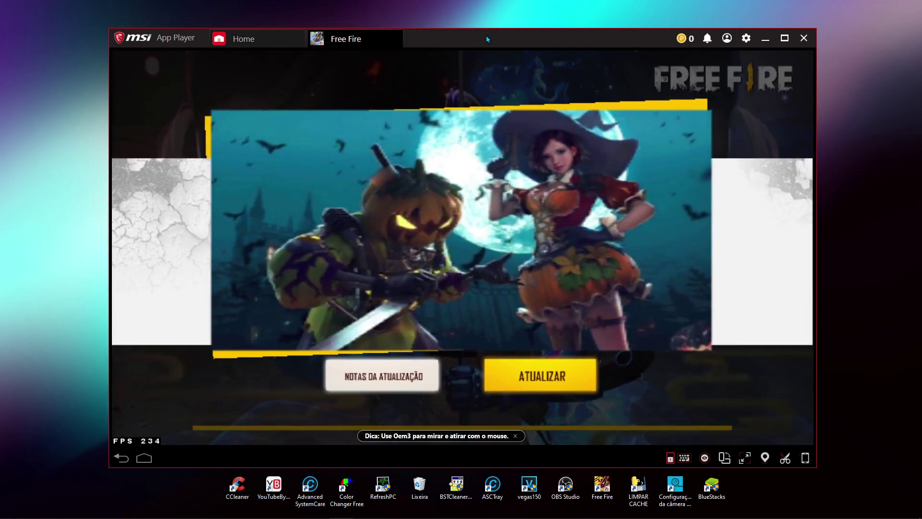
{"action": "left_click", "coordinate": [394, 34]}
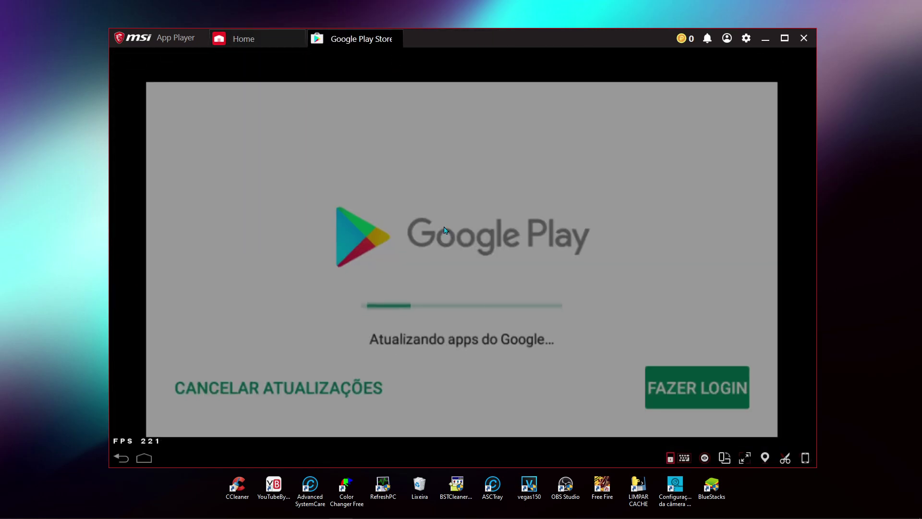
{"action": "left_click", "coordinate": [395, 38]}
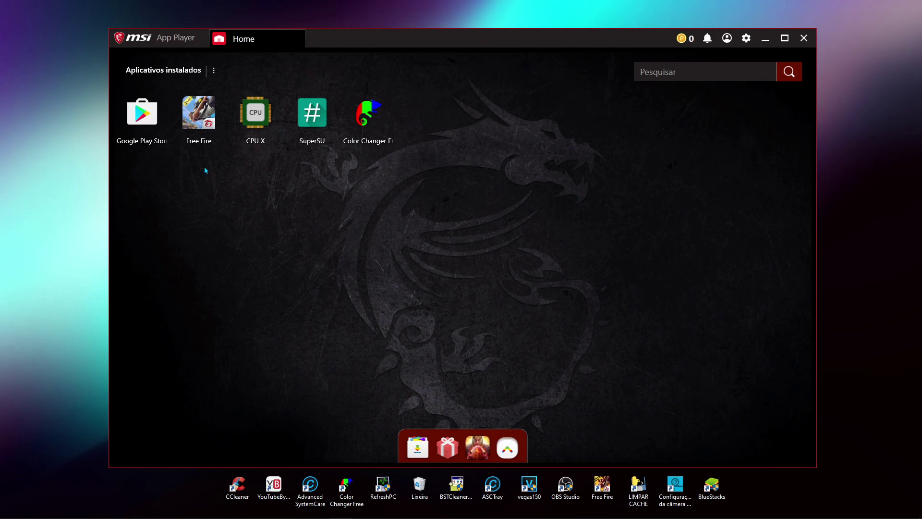
Open Color Changer Free to view its colour filter options and close the app again
{"action": "left_click", "coordinate": [399, 136]}
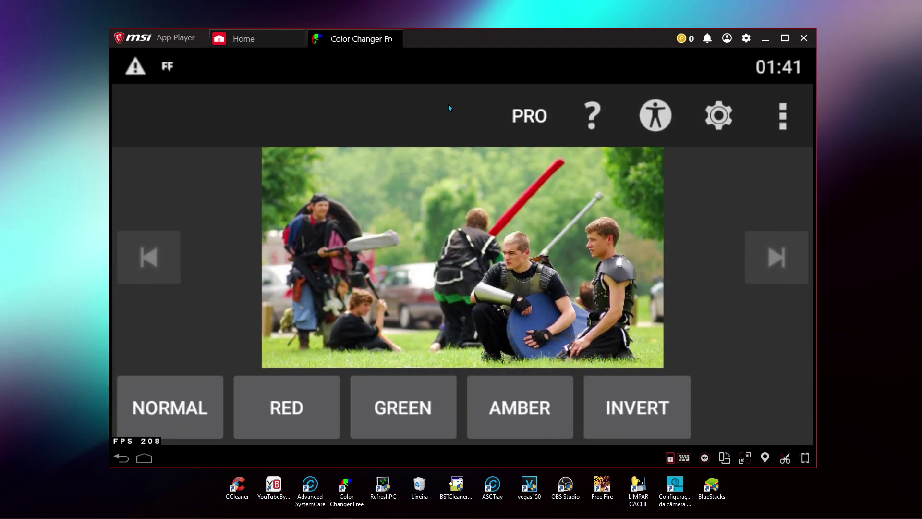
{"action": "left_click", "coordinate": [396, 35]}
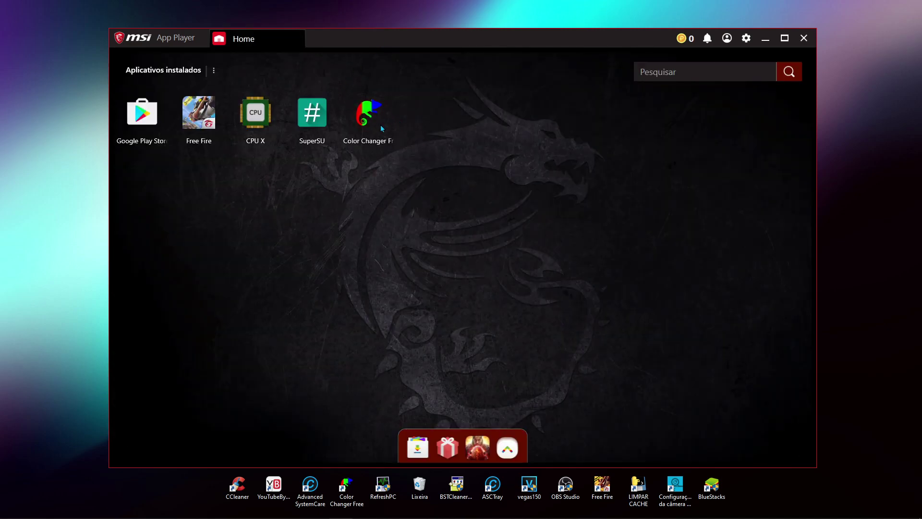
Uninstall Color Changer Free from the installed apps and confirm its removal
{"action": "left_click", "coordinate": [215, 71]}
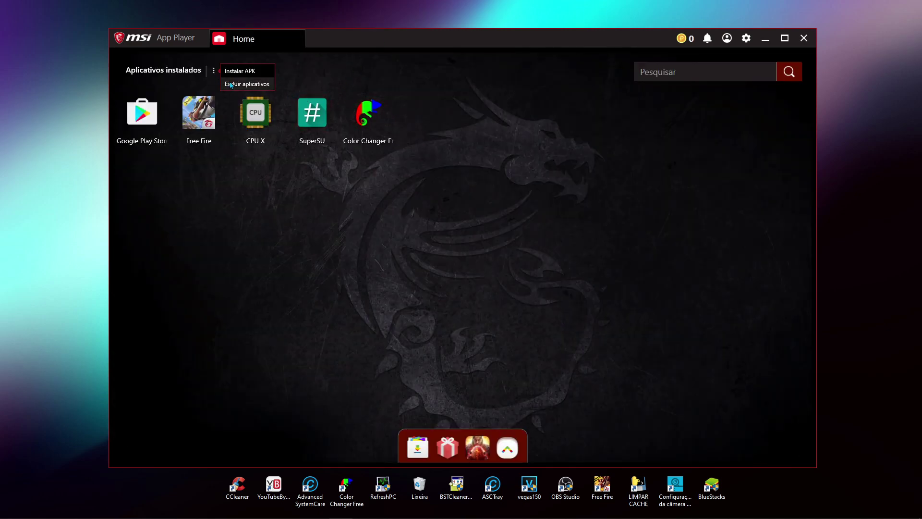
{"action": "left_click", "coordinate": [229, 84]}
{"action": "left_click", "coordinate": [348, 92]}
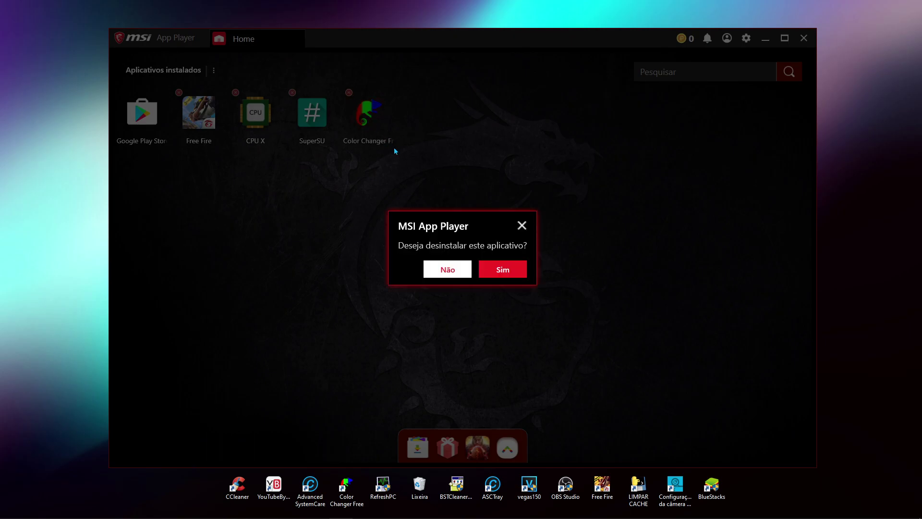
{"action": "left_click", "coordinate": [502, 271]}
Install the APK file Color Changer Free root_v1.11_apkpure.com from the Downloads folder
{"action": "left_click", "coordinate": [214, 71]}
{"action": "left_click", "coordinate": [232, 71]}
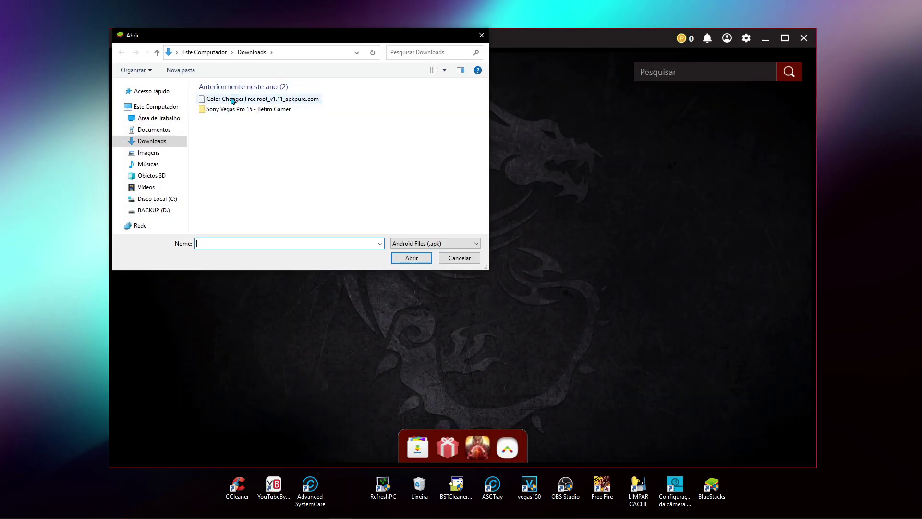
{"action": "double_click", "coordinate": [288, 99]}
Open the Custom 1 mode in Color Changer Free, dismissing the introductory notices, and allow the app superuser access
{"action": "left_click", "coordinate": [371, 109]}
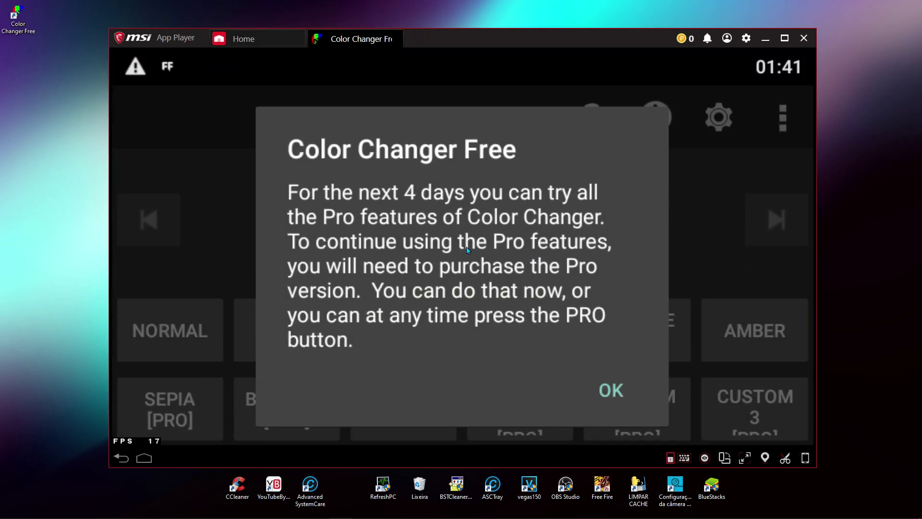
{"action": "left_click", "coordinate": [609, 384]}
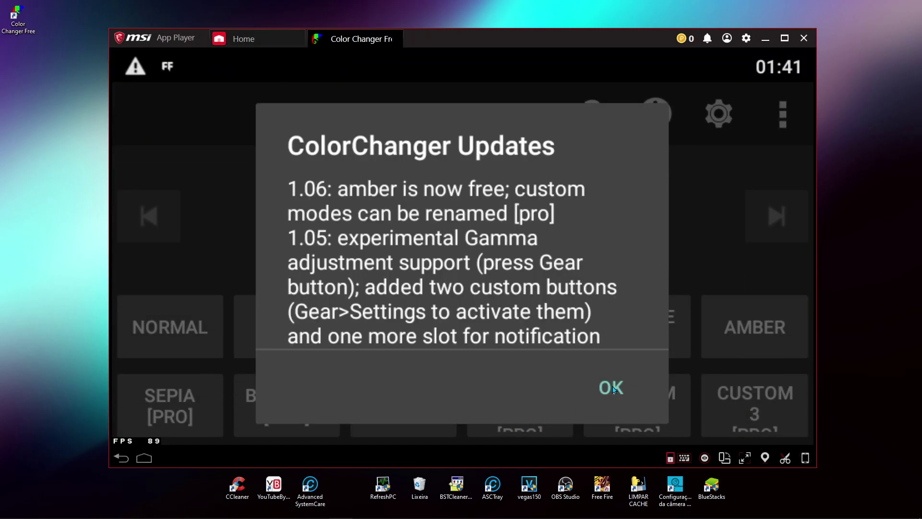
{"action": "left_click", "coordinate": [614, 388]}
{"action": "left_click", "coordinate": [521, 406]}
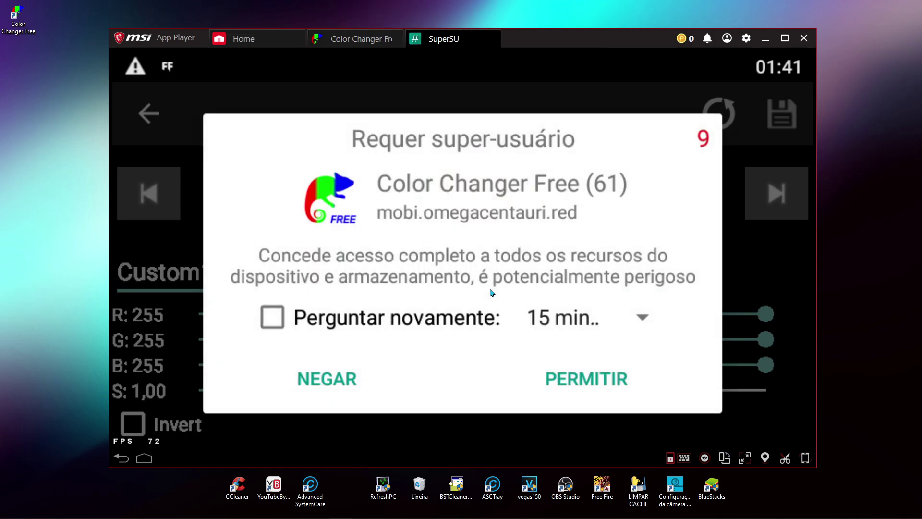
{"action": "left_click", "coordinate": [559, 380]}
Raise the Custom 1 saturation to its maximum and save it, and close the SuperSU and Color Changer Free tabs
{"action": "left_click_drag", "start_coordinate": [482, 390], "coordinate": [784, 284]}
{"action": "left_click", "coordinate": [782, 124]}
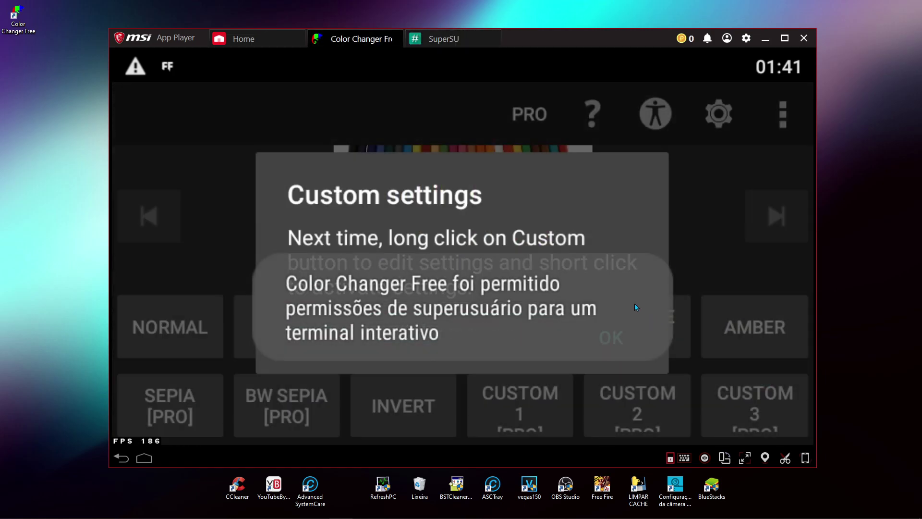
{"action": "left_click", "coordinate": [492, 35]}
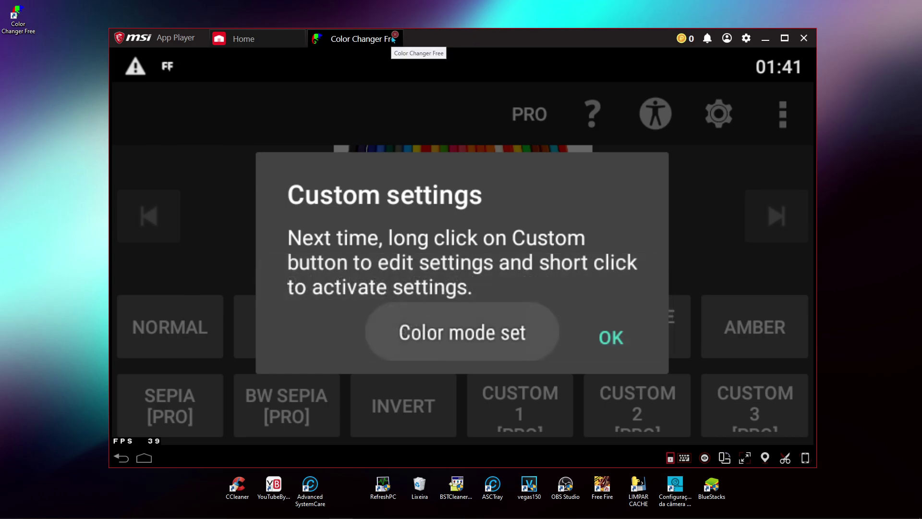
{"action": "left_click", "coordinate": [280, 35]}
{"action": "left_click", "coordinate": [392, 39]}
Open Free Fire, dismiss the game controls overview to view the loaded game, and close its tab
{"action": "left_click", "coordinate": [200, 110]}
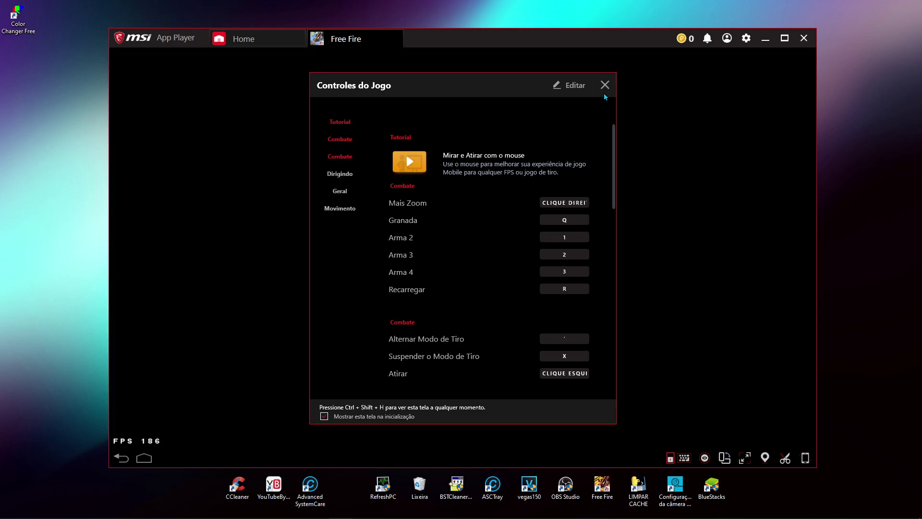
{"action": "left_click", "coordinate": [603, 84]}
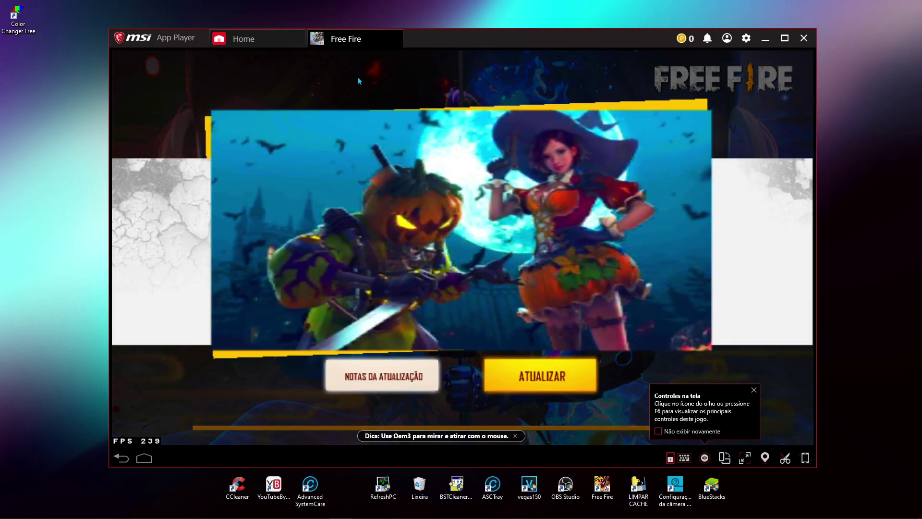
{"action": "left_click", "coordinate": [394, 39]}
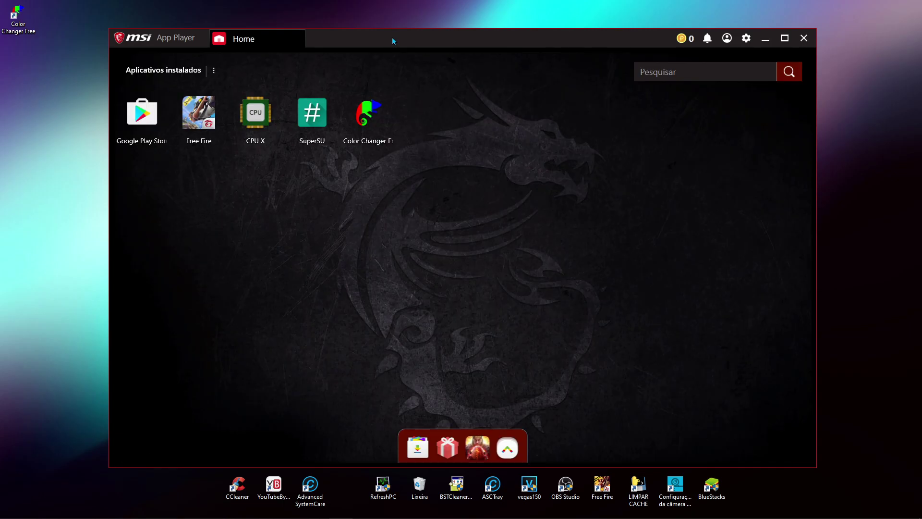